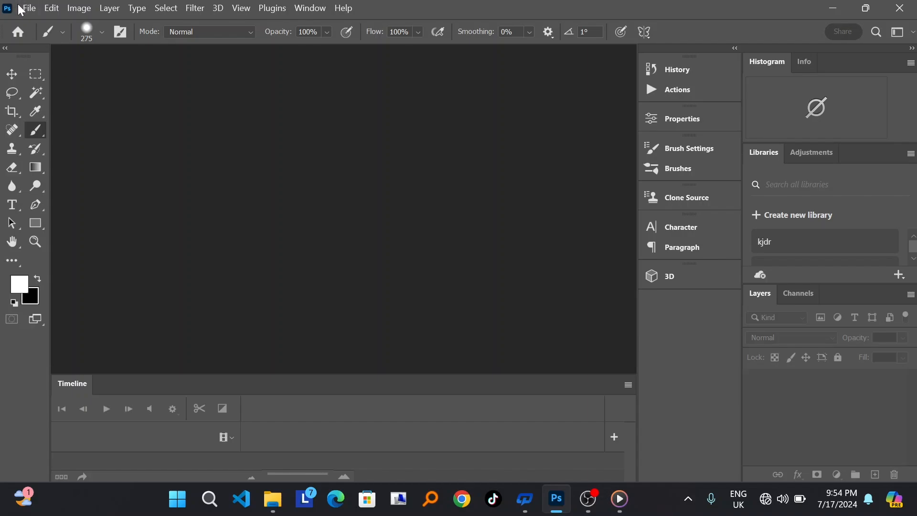
# Open front-view-young-woman-looking-surprised.jpg from the dripping folder on the Desktop
pyautogui.click(29, 8)
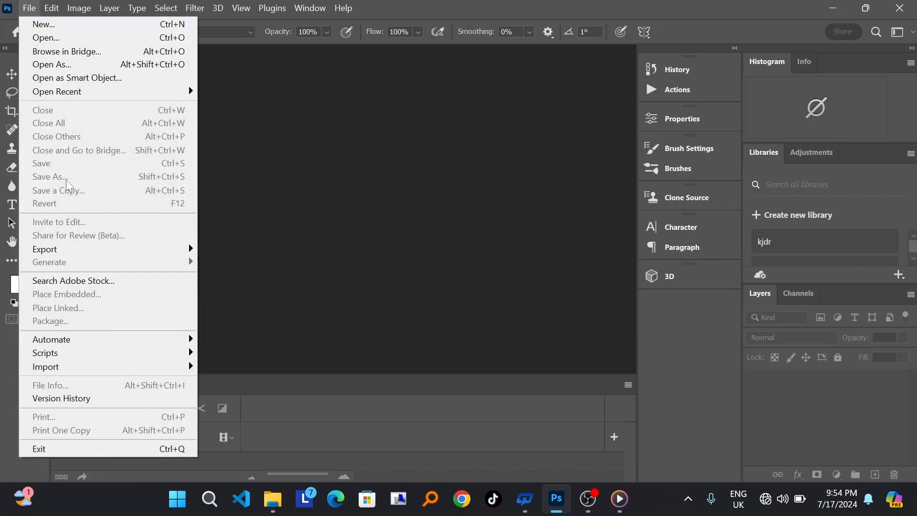
pyautogui.click(57, 38)
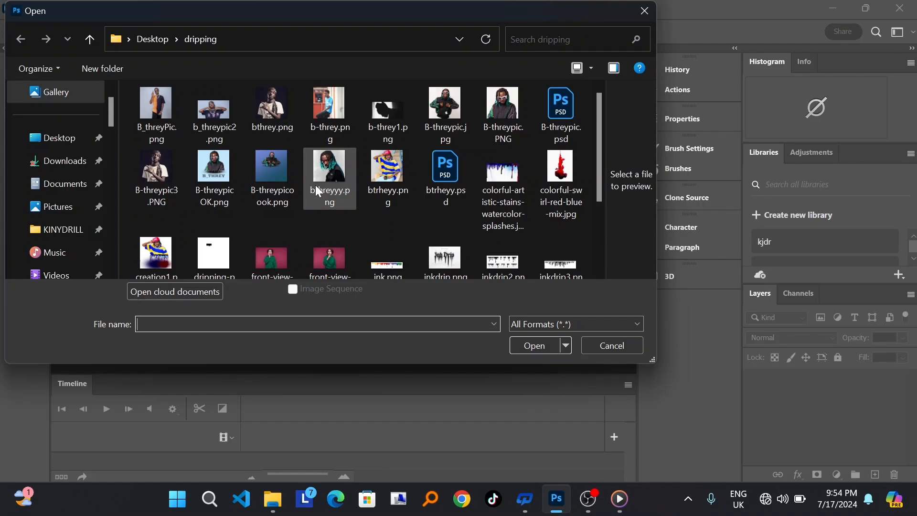
pyautogui.scroll(-3, 315, 185)
pyautogui.scroll(3, 315, 184)
pyautogui.scroll(-3, 315, 185)
pyautogui.click(273, 138)
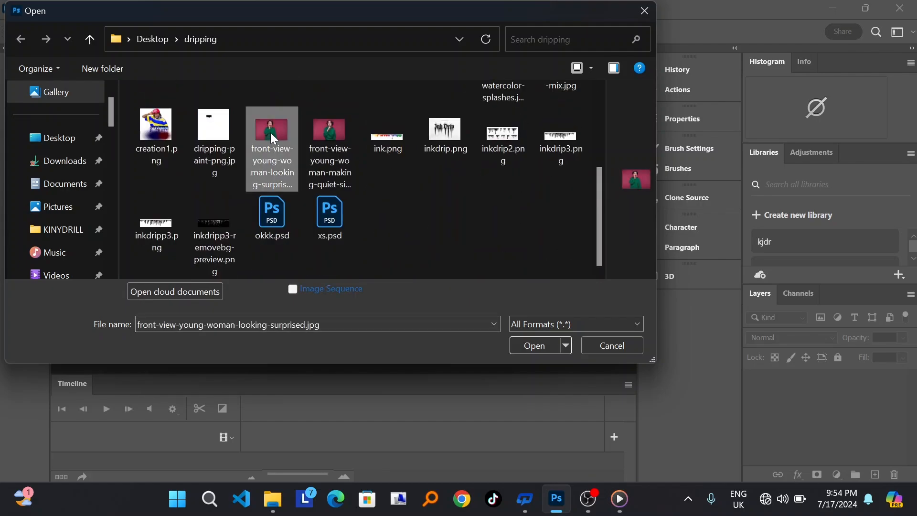
pyautogui.click(522, 343)
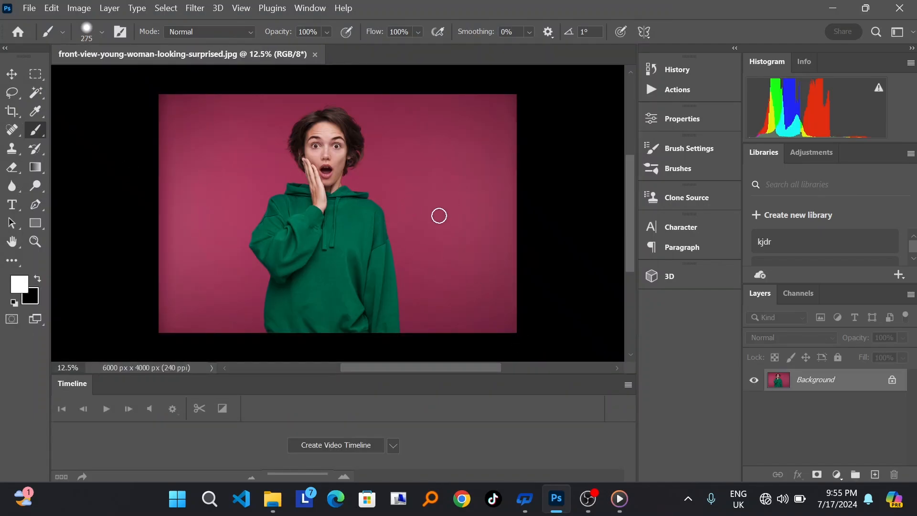
# Select the woman automatically with Select Subject and add a layer mask that hides the pink background
pyautogui.click(33, 94)
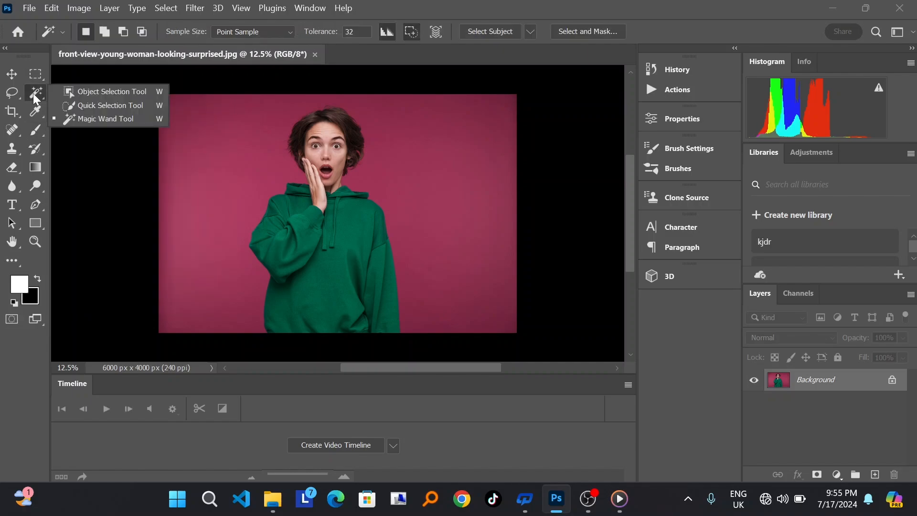
pyautogui.click(93, 116)
pyautogui.click(492, 31)
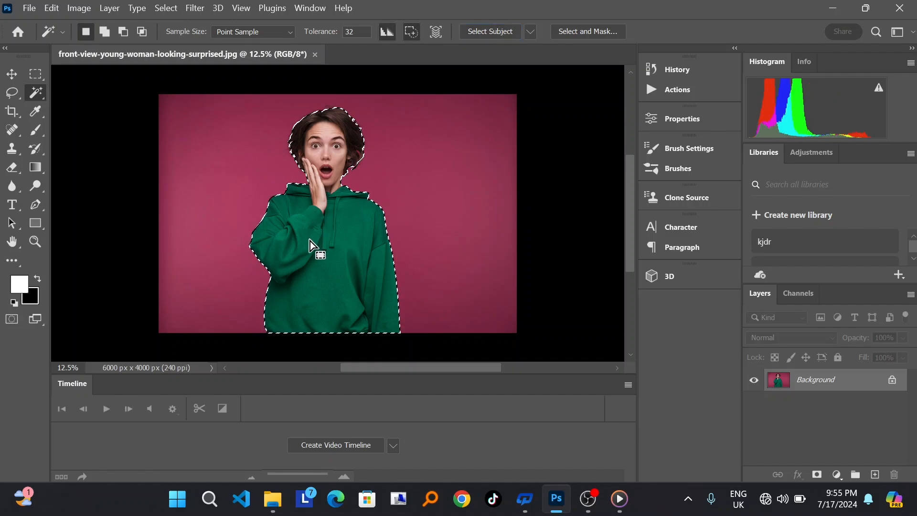
pyautogui.click(818, 476)
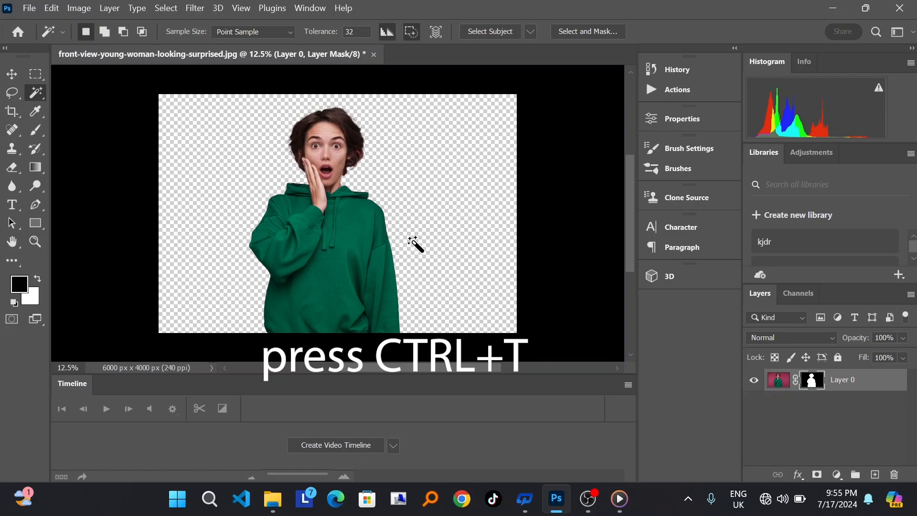
# Scale the masked woman to about 65% width and 59% height, move her to the upper middle of the canvas, and apply the transform
pyautogui.hotkey('ctrl', 't')
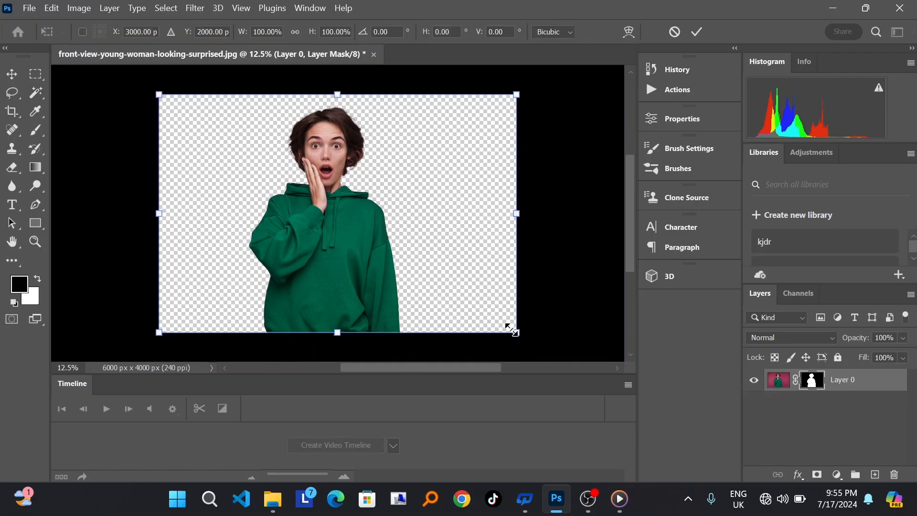
pyautogui.moveTo(515, 333); pyautogui.dragTo(458, 290)
pyautogui.moveTo(295, 249); pyautogui.dragTo(324, 250)
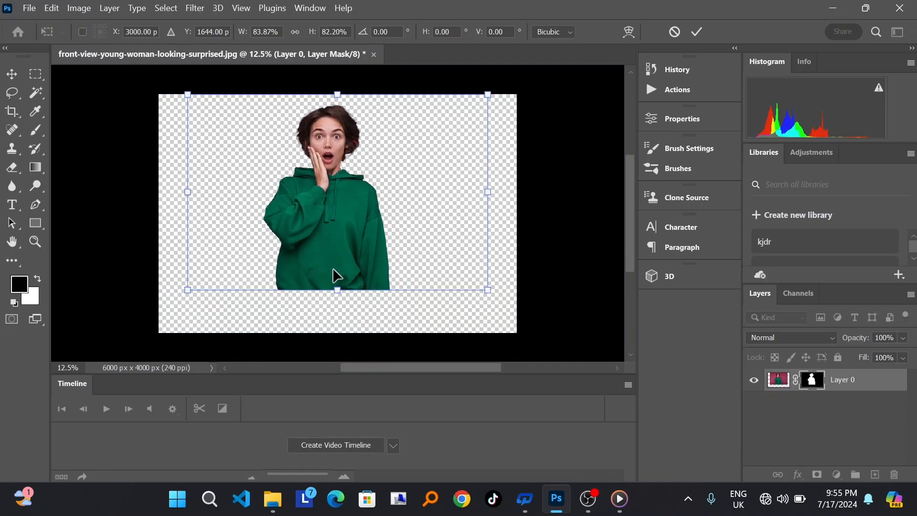
pyautogui.moveTo(187, 288); pyautogui.dragTo(225, 274)
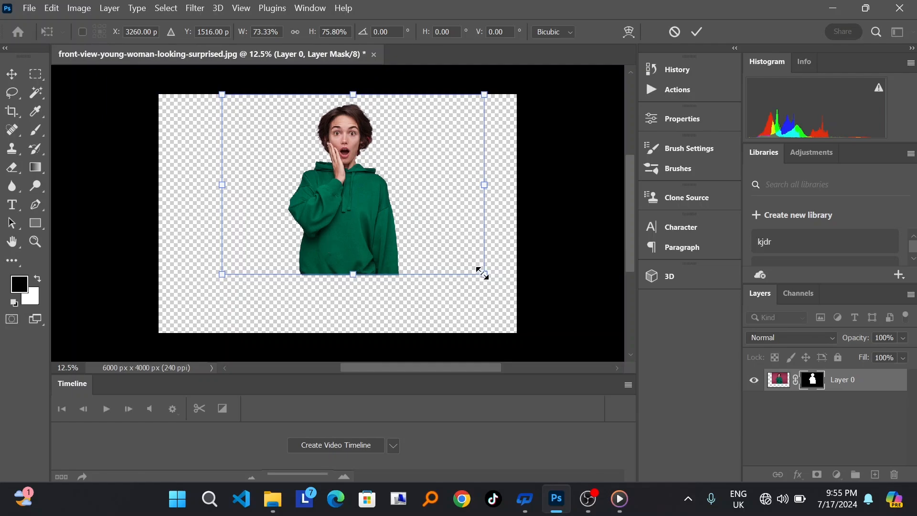
pyautogui.moveTo(484, 270); pyautogui.dragTo(435, 234)
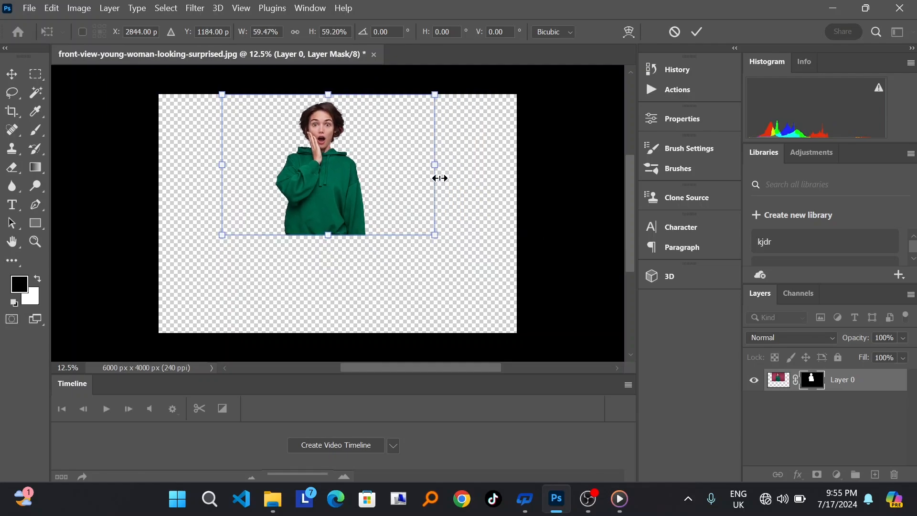
pyautogui.moveTo(434, 168); pyautogui.dragTo(414, 166)
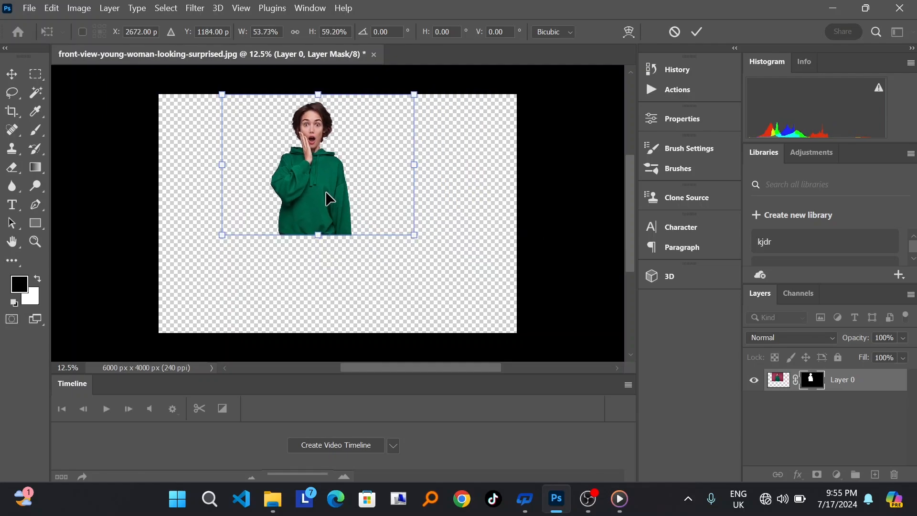
pyautogui.moveTo(341, 202); pyautogui.dragTo(360, 208)
pyautogui.moveTo(241, 171); pyautogui.dragTo(216, 170)
pyautogui.moveTo(434, 167); pyautogui.dragTo(448, 168)
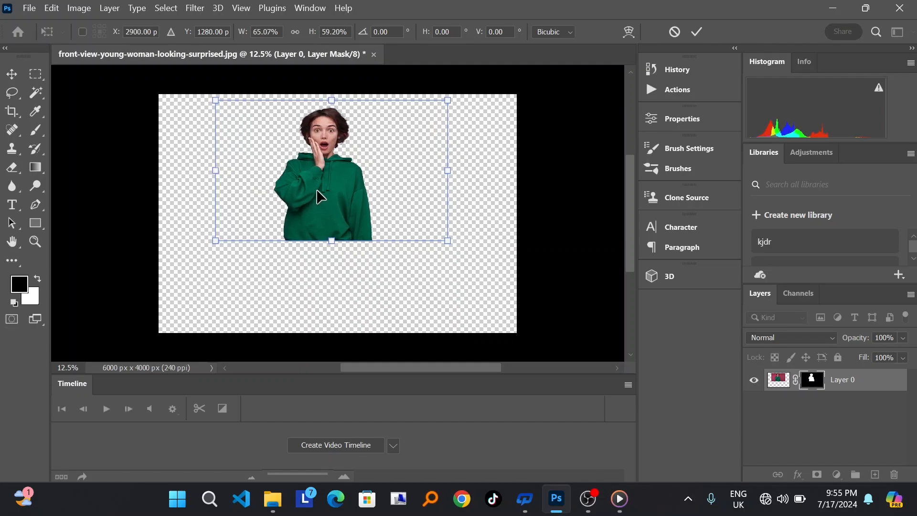
pyautogui.moveTo(319, 195); pyautogui.dragTo(345, 198)
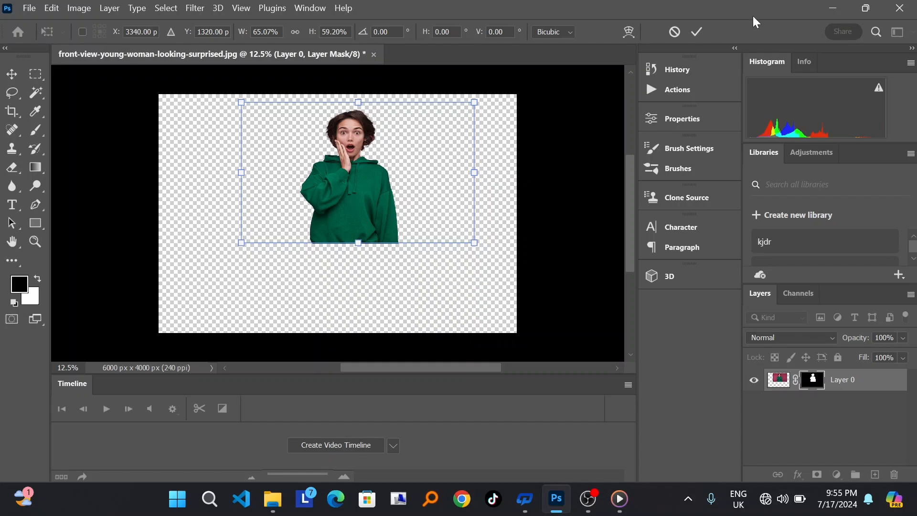
pyautogui.click(696, 33)
pyautogui.press('w')
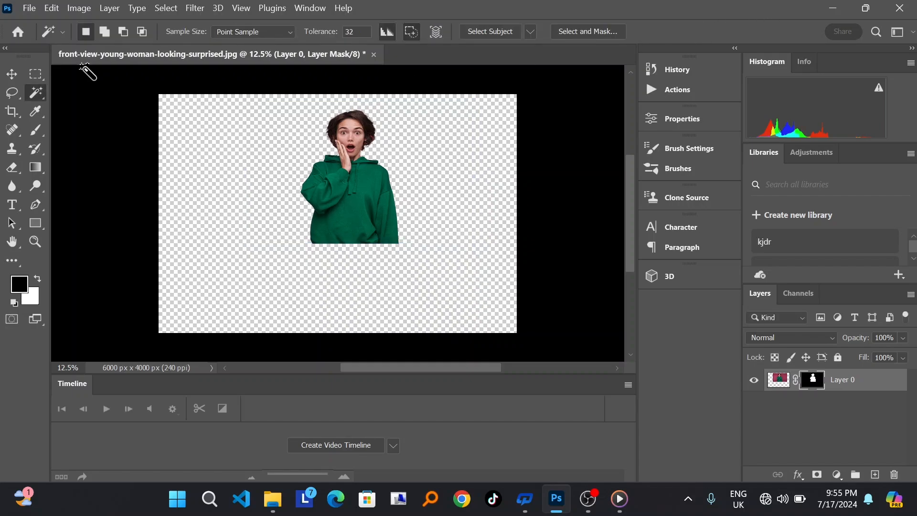
# Place inkdrip3.png as an embedded image and stretch it to about 185% width and 359% height across the hoodie's lower edge
pyautogui.click(30, 8)
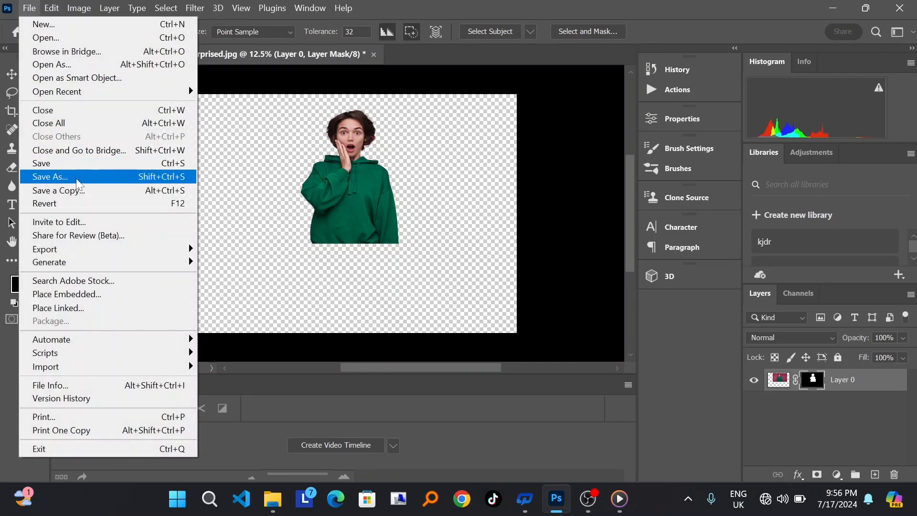
pyautogui.click(76, 297)
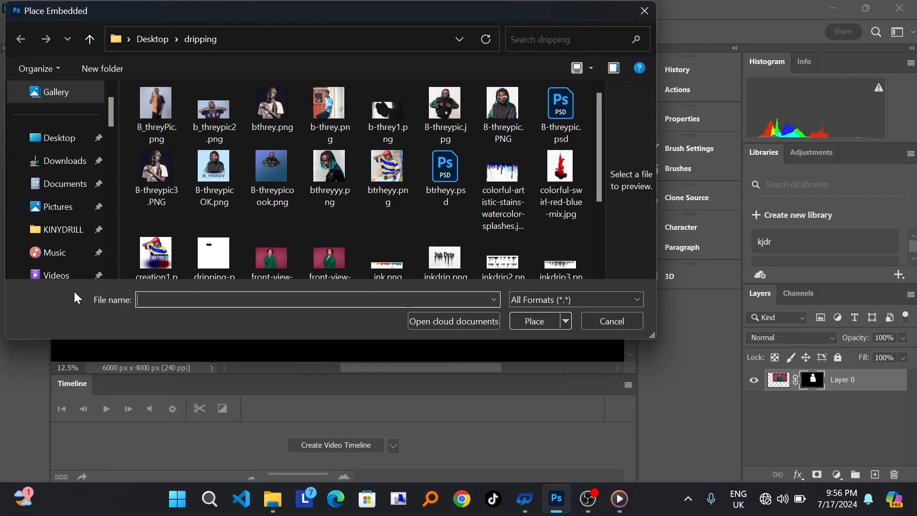
pyautogui.scroll(-1, 454, 221)
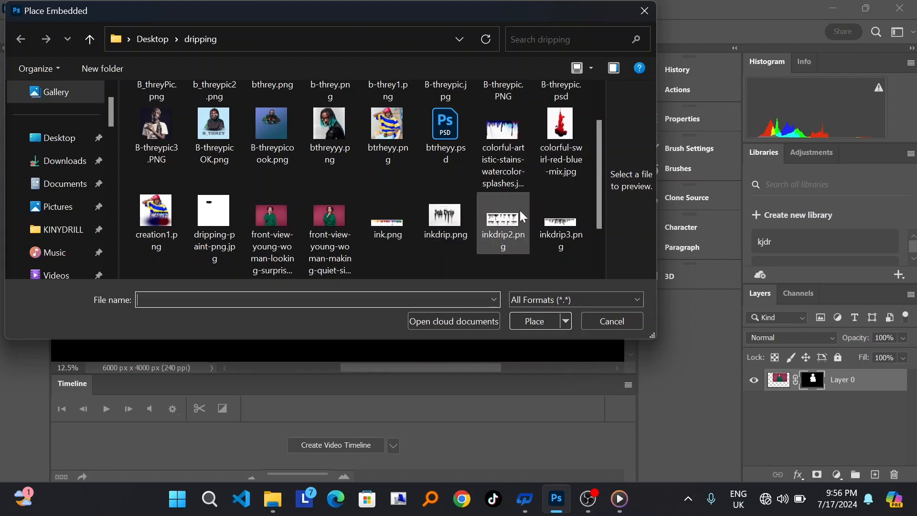
pyautogui.click(559, 221)
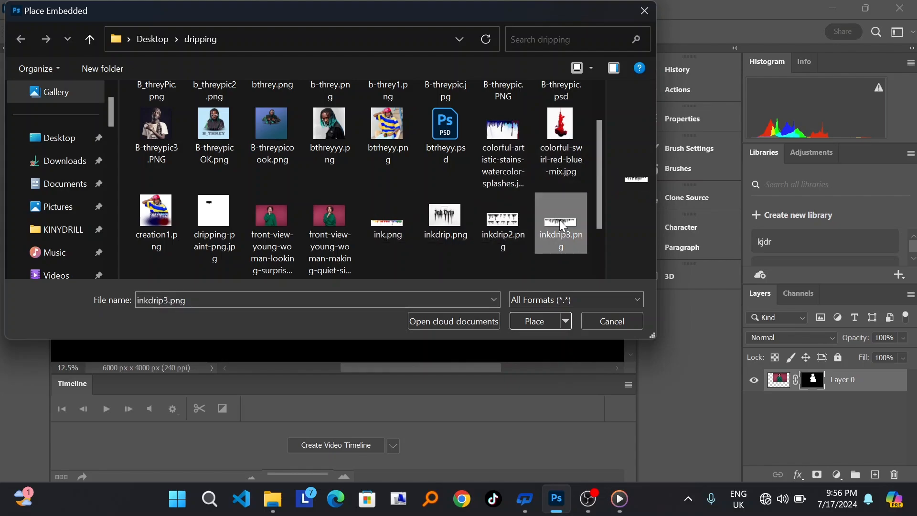
pyautogui.click(533, 319)
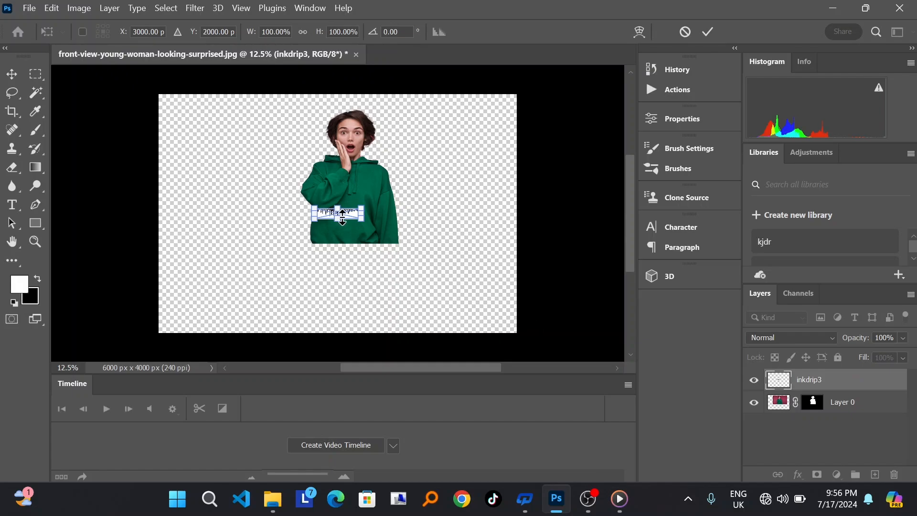
pyautogui.moveTo(362, 221); pyautogui.dragTo(392, 249)
pyautogui.moveTo(359, 220); pyautogui.dragTo(354, 253)
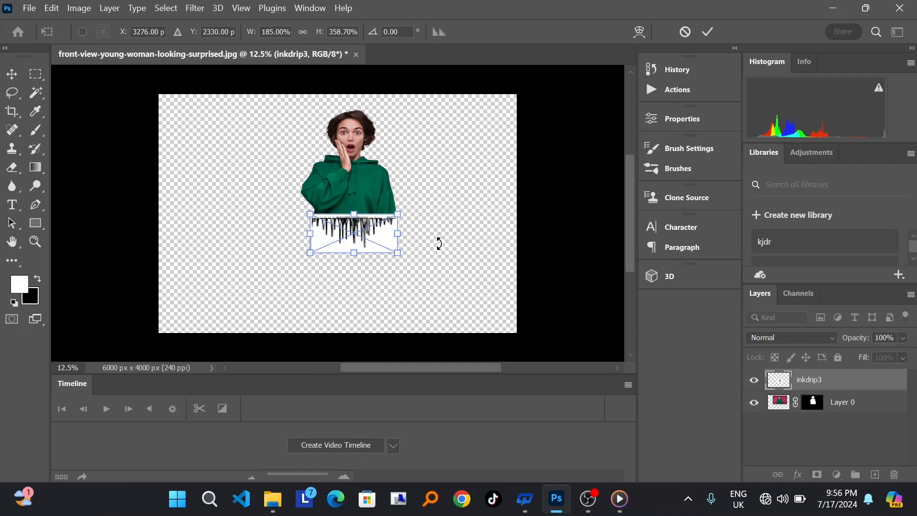
# Lower the inkdrip3 layer's opacity to 47% to check its alignment over the hoodie, and restore it to 100%
pyautogui.click(902, 338)
pyautogui.moveTo(906, 355); pyautogui.dragTo(872, 357)
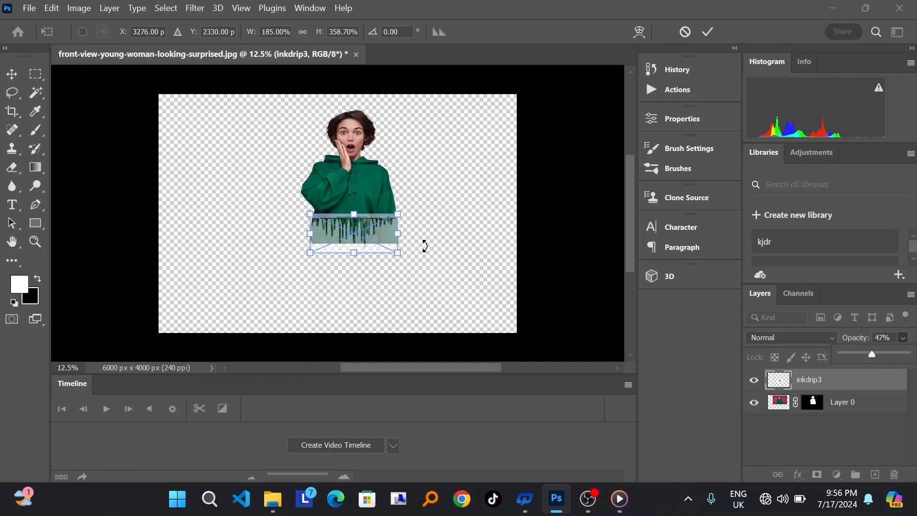
pyautogui.click(396, 233)
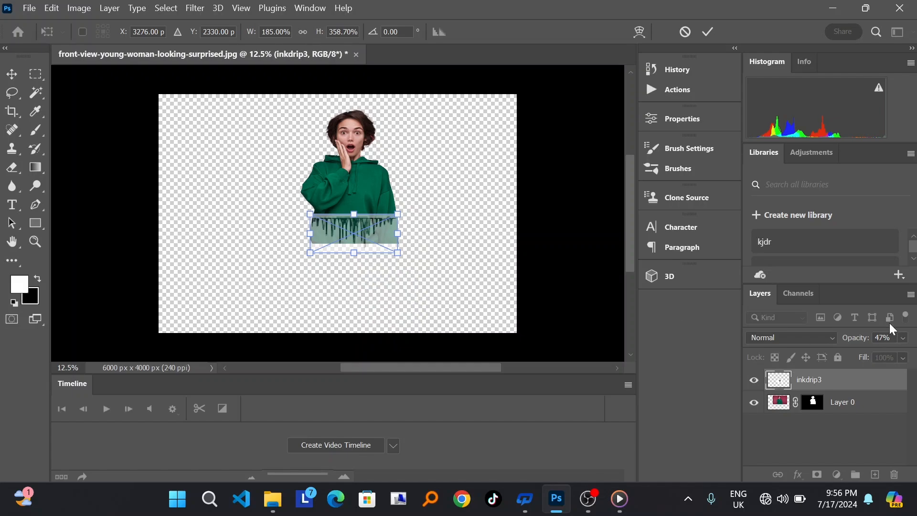
pyautogui.click(904, 339)
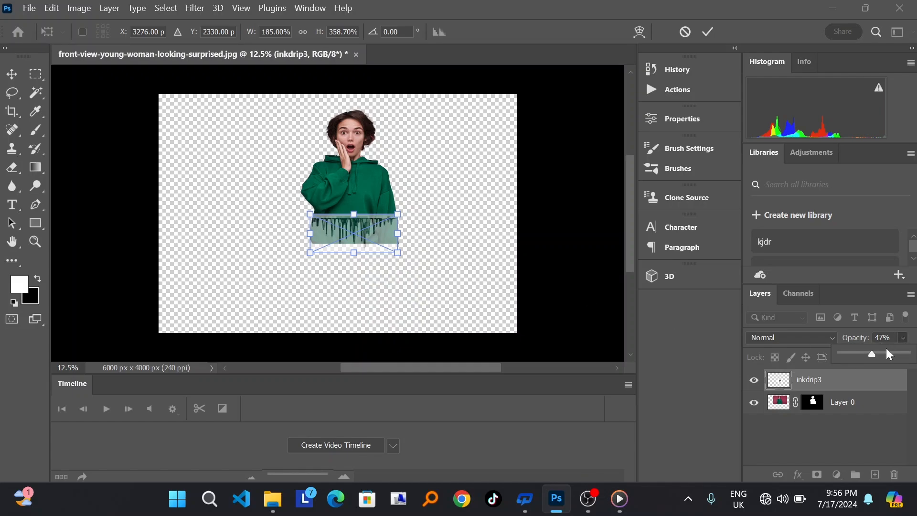
pyautogui.moveTo(874, 355); pyautogui.dragTo(906, 354)
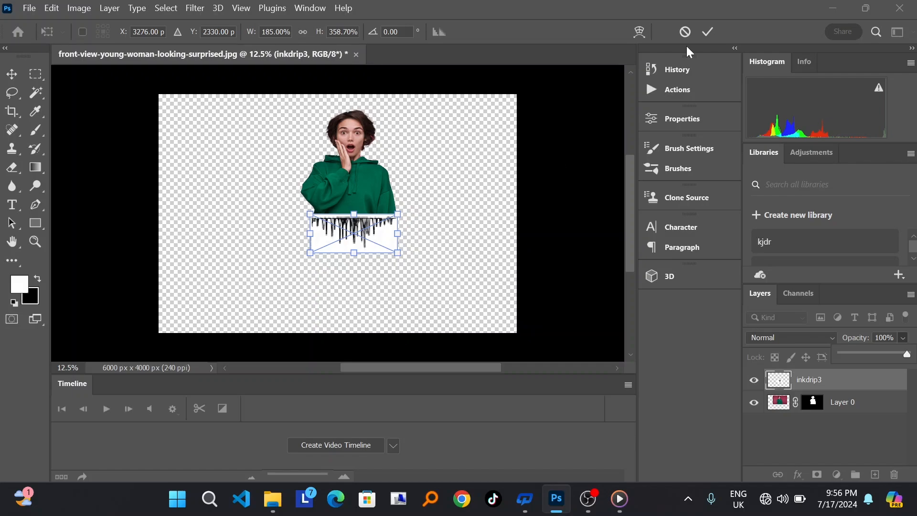
# Apply the placement of the ink drip image and rasterize the inkdrip3 layer
pyautogui.click(709, 32)
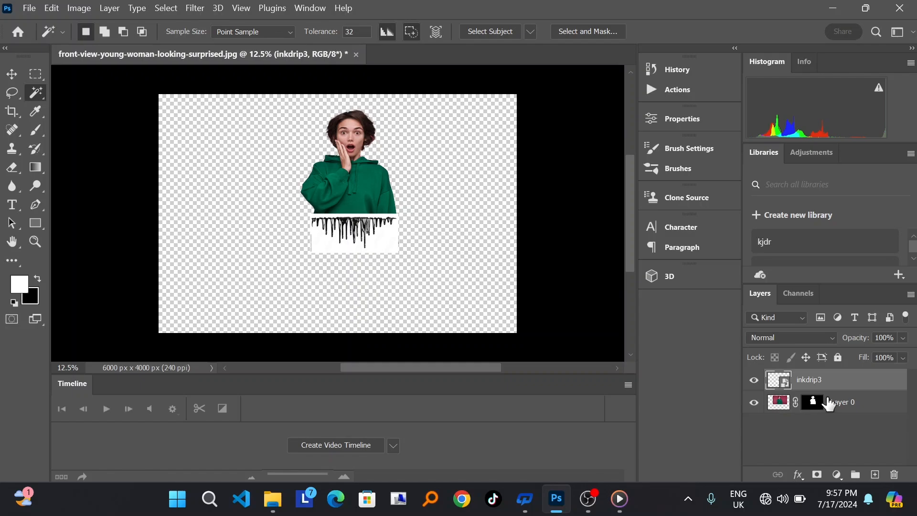
pyautogui.rightClick(811, 387)
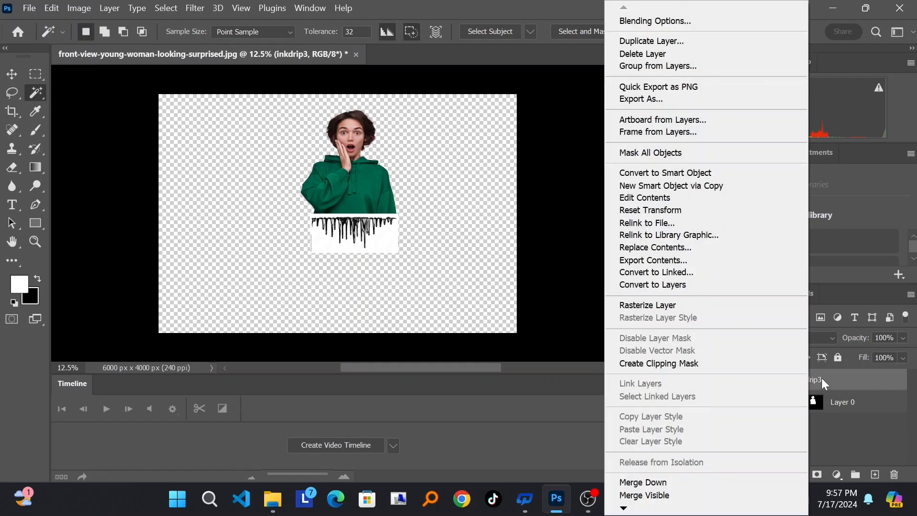
pyautogui.click(672, 305)
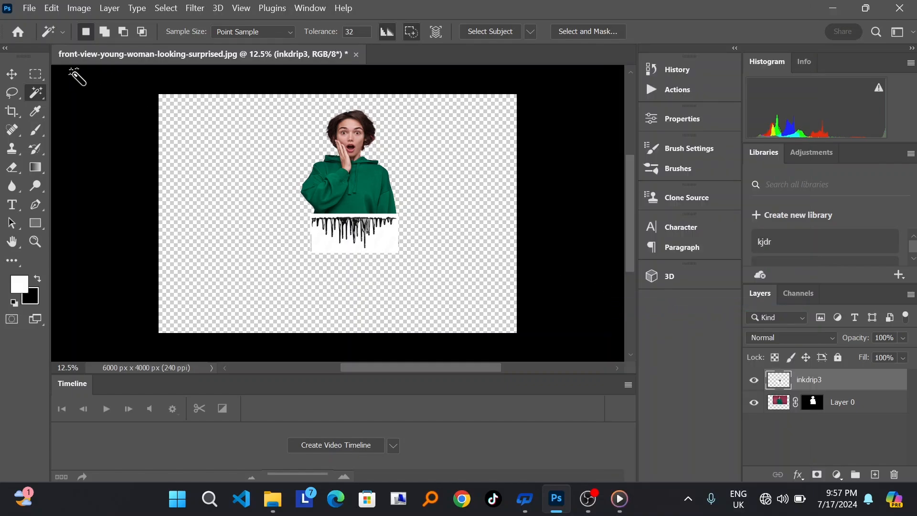
# Select the ink drip image's white background with the Magic Wand, extend the selection to similar areas, and delete it
pyautogui.rightClick(38, 93)
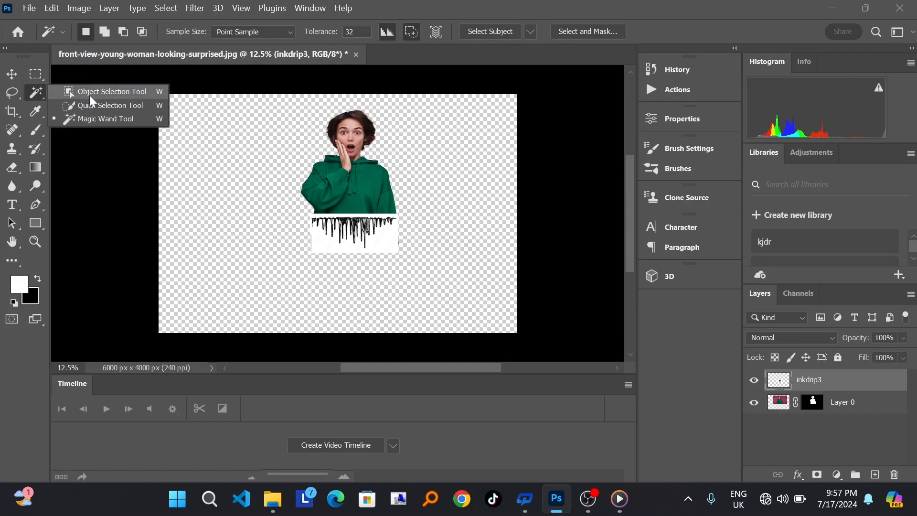
pyautogui.click(111, 119)
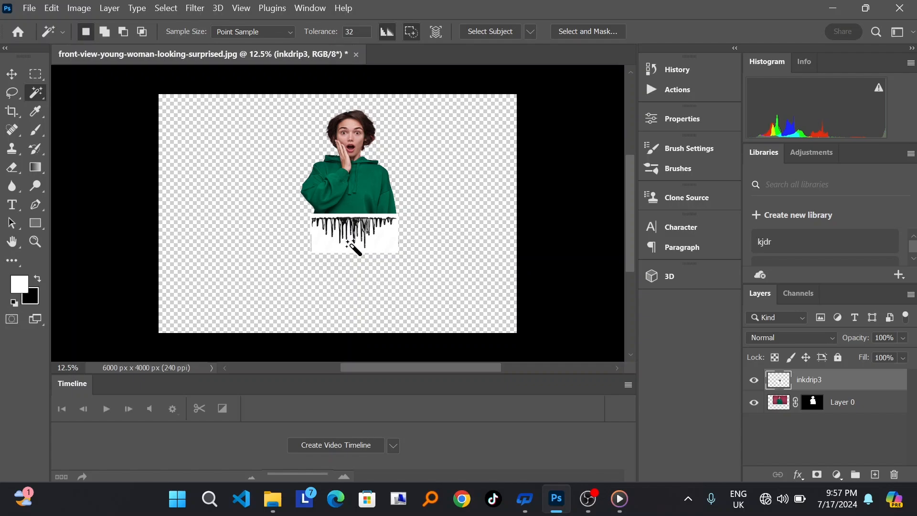
pyautogui.rightClick(353, 247)
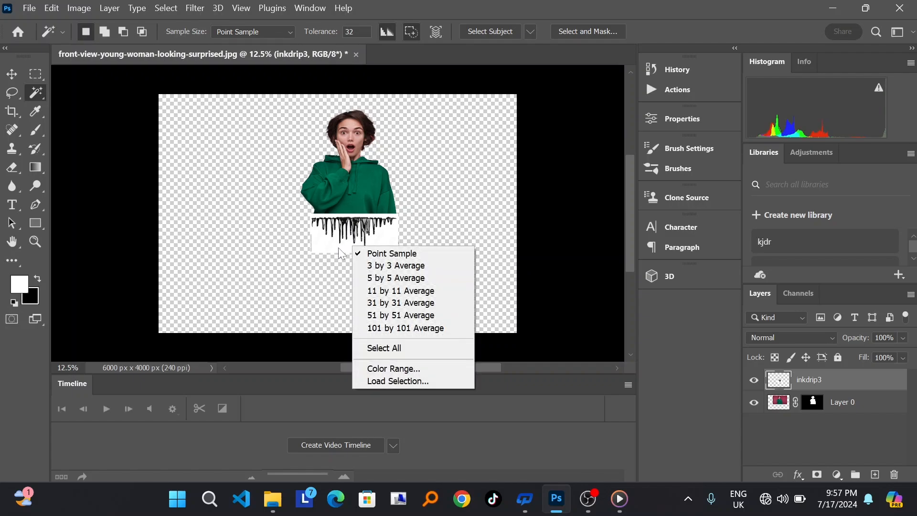
pyautogui.click(337, 247)
pyautogui.click(334, 246)
pyautogui.rightClick(334, 245)
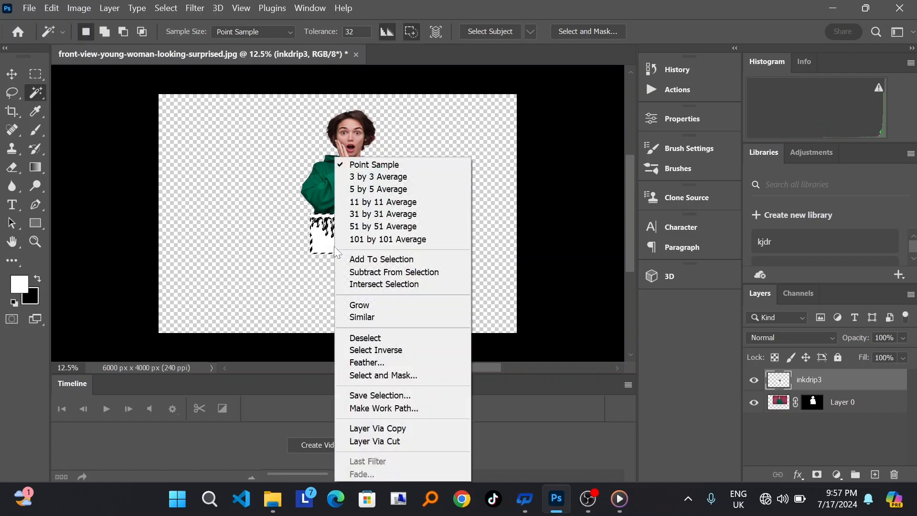
pyautogui.click(383, 317)
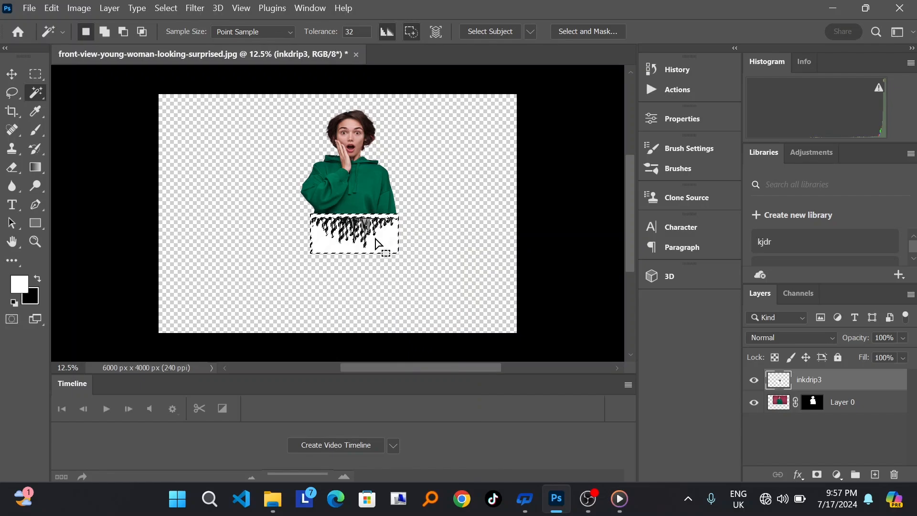
pyautogui.press('Delete')
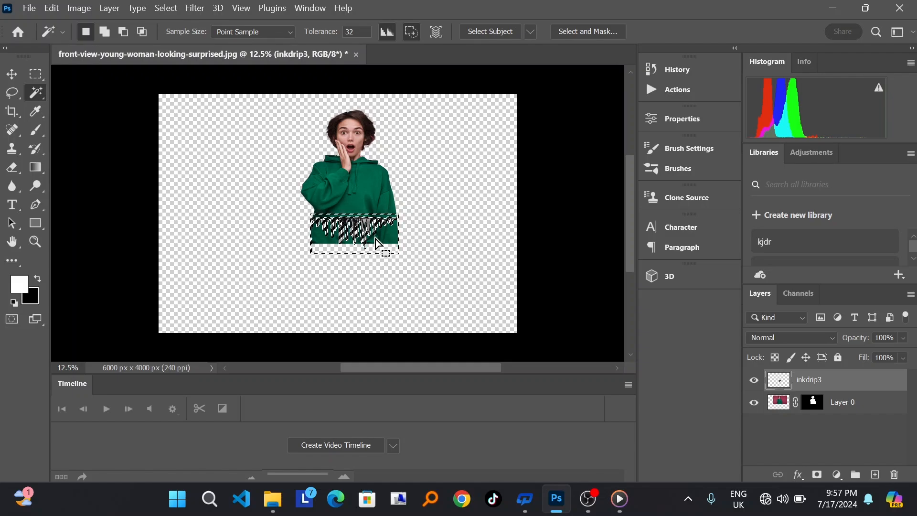
# Load the inkdrip3 layer's pixels as a selection and invert the selection
pyautogui.rightClick(811, 385)
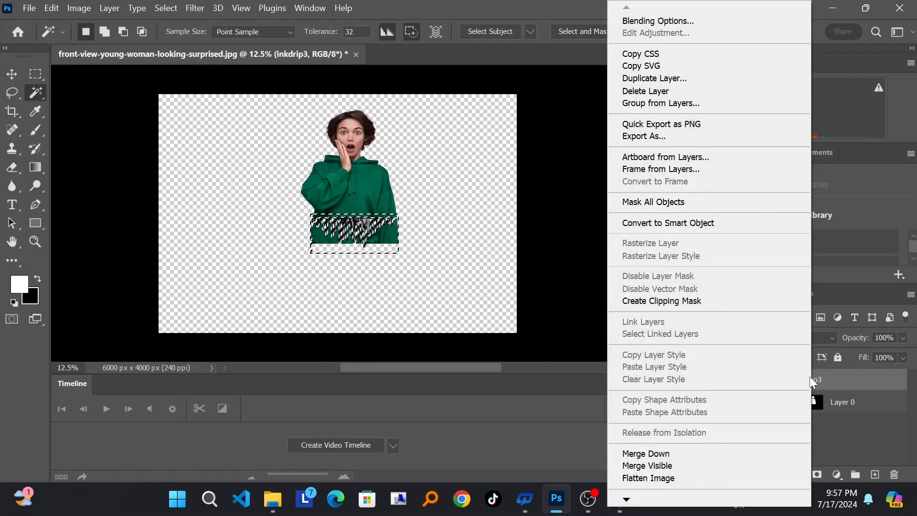
pyautogui.click(825, 370)
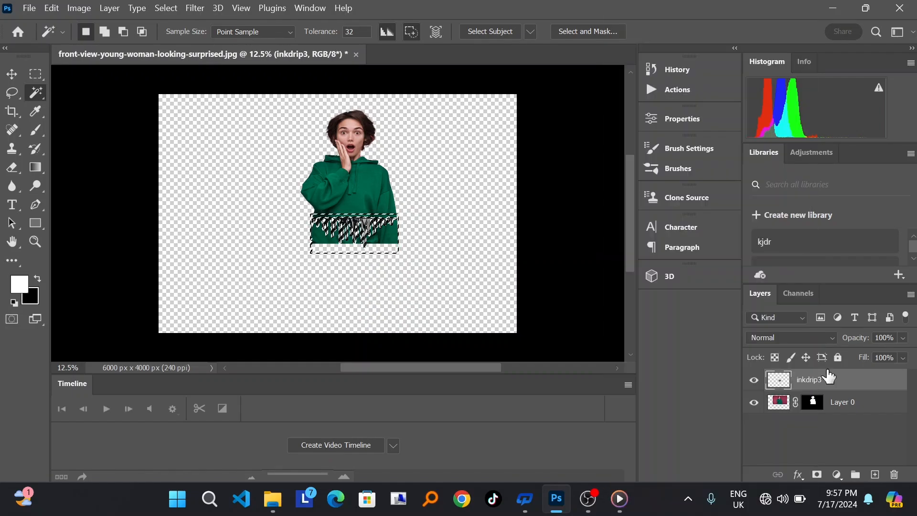
pyautogui.rightClick(776, 385)
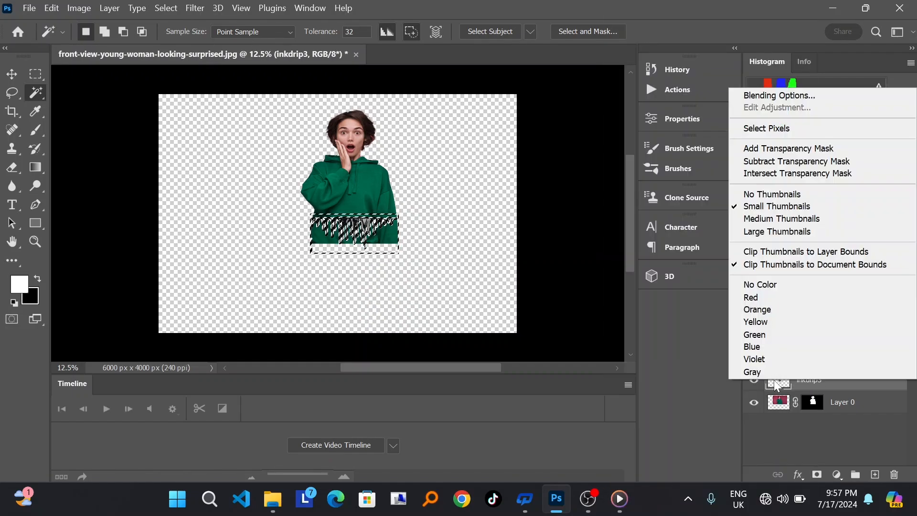
pyautogui.click(780, 128)
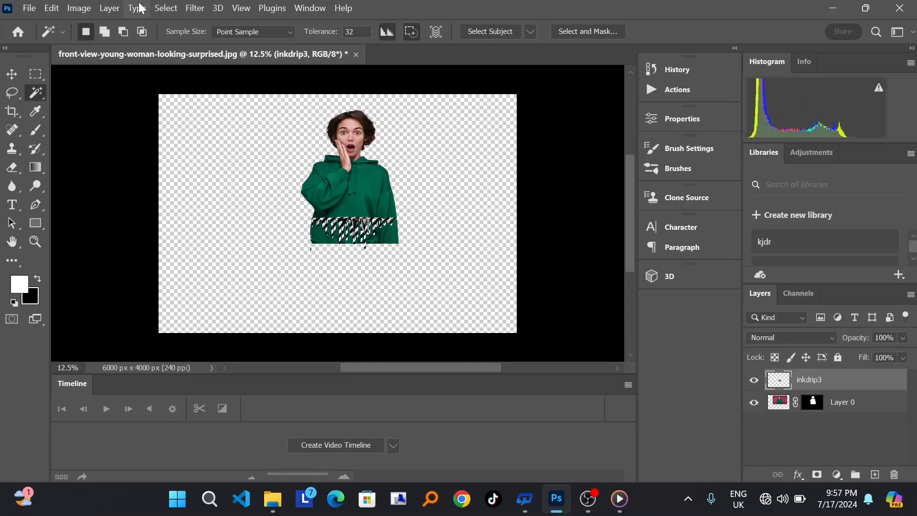
pyautogui.click(165, 9)
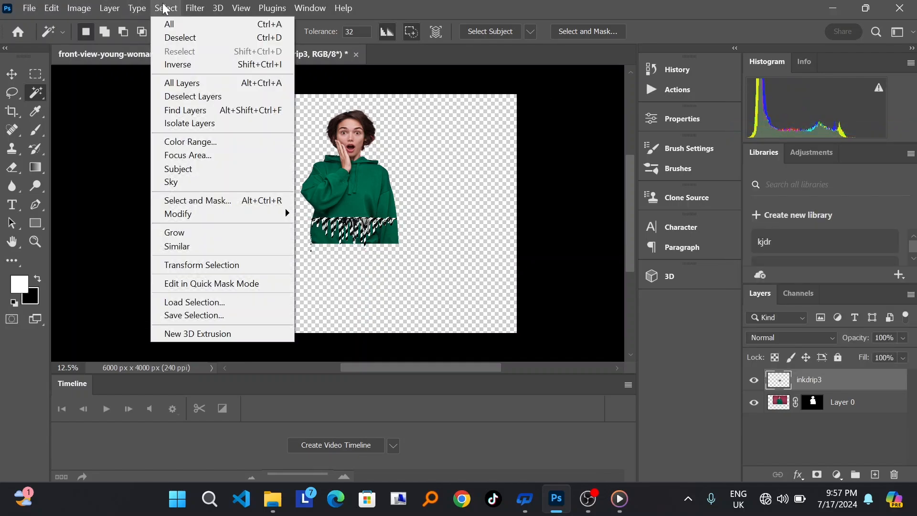
pyautogui.click(182, 66)
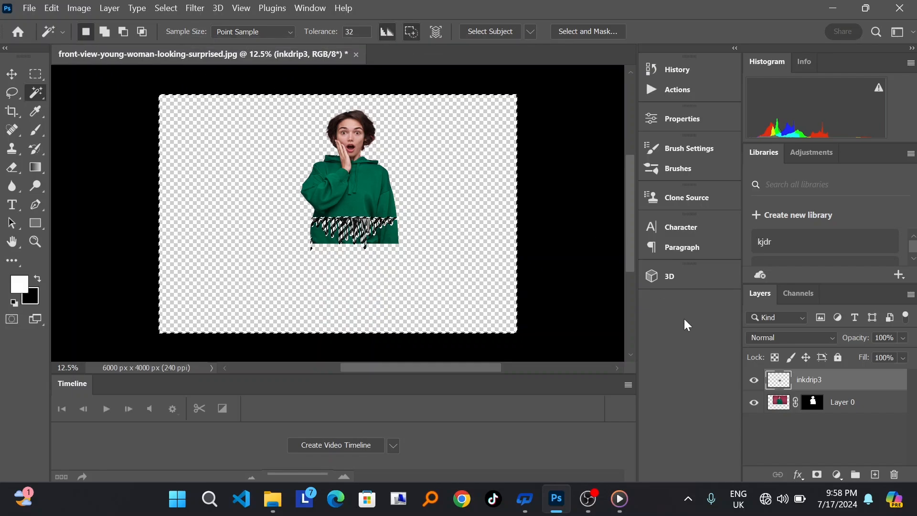
# Hide the inkdrip3 layer and target Layer 0's mask with black as the foreground color
pyautogui.click(755, 380)
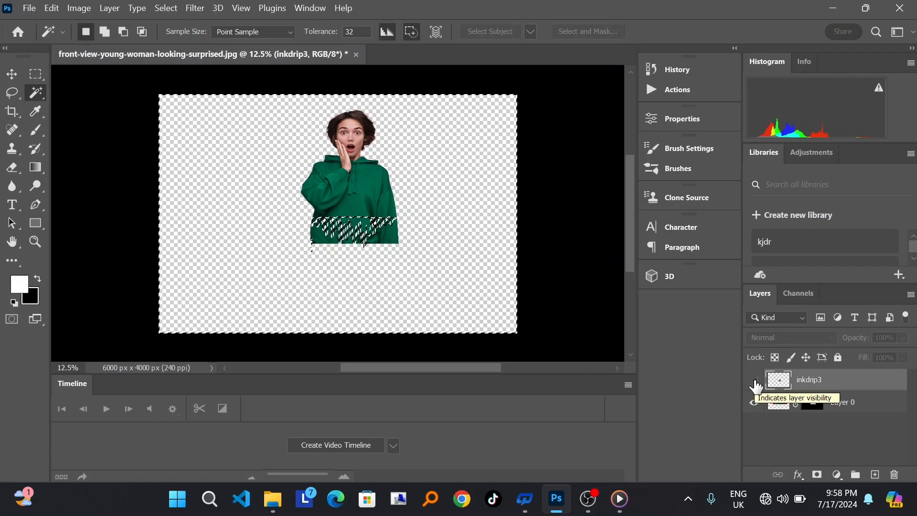
pyautogui.click(755, 381)
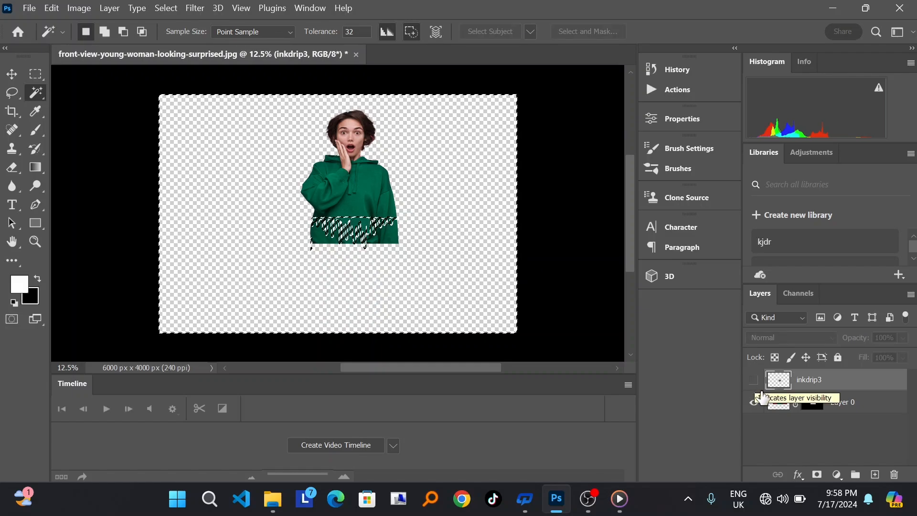
pyautogui.click(818, 407)
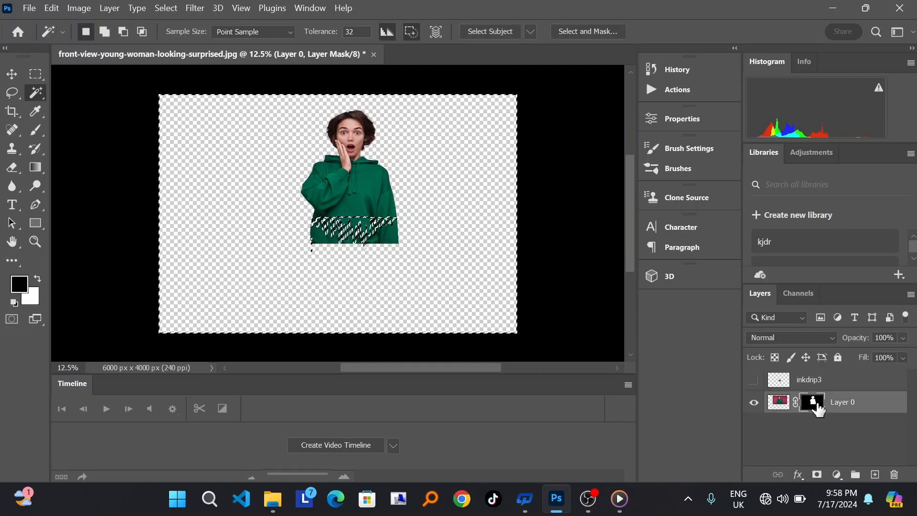
pyautogui.press('x')
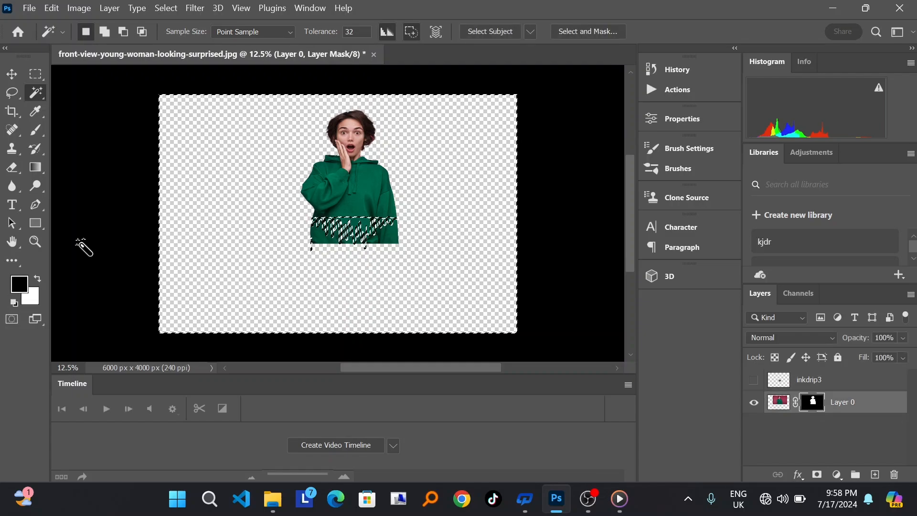
# Paint black on Layer 0's mask around the drips along the hoodie's lower edge with a 401 px brush at 28% hardness, and deselect
pyautogui.click(37, 134)
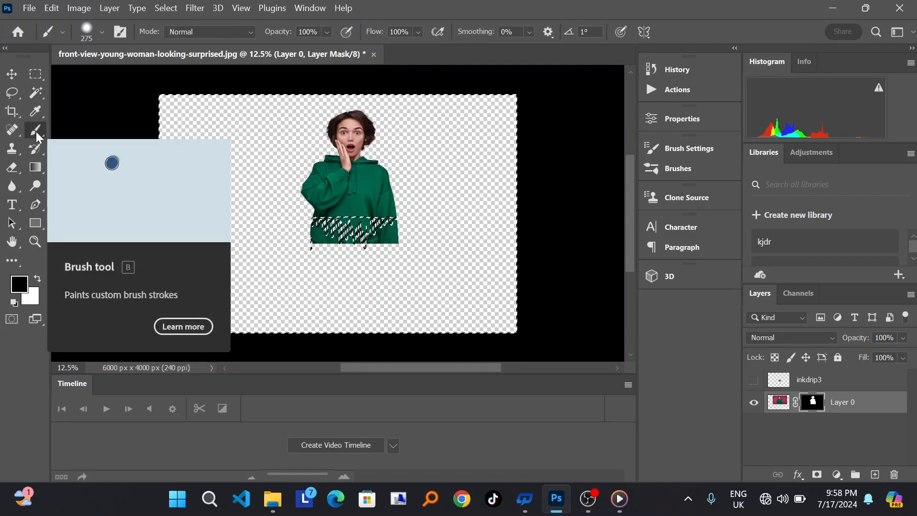
pyautogui.rightClick(40, 132)
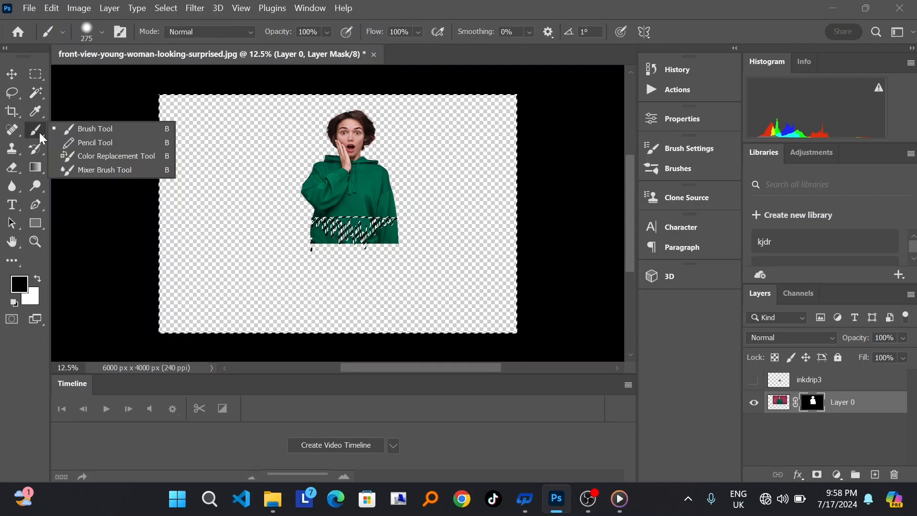
pyautogui.click(95, 128)
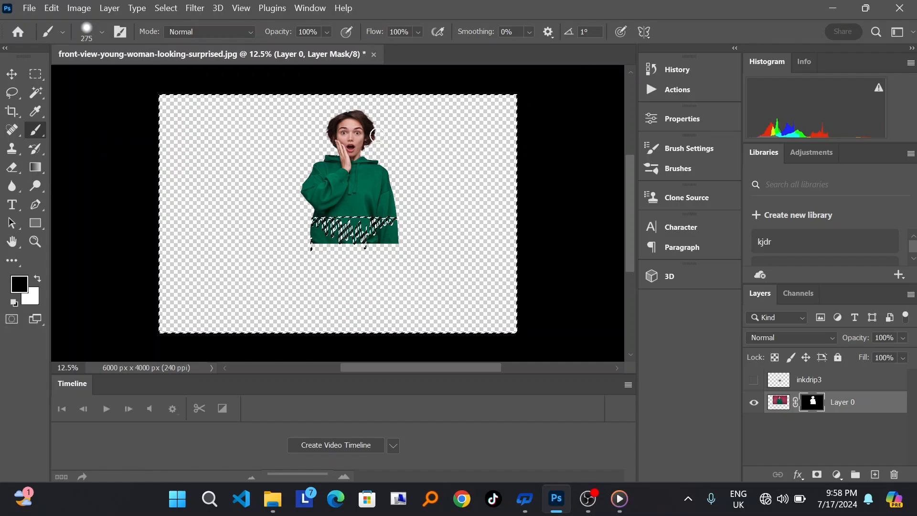
pyautogui.rightClick(297, 273)
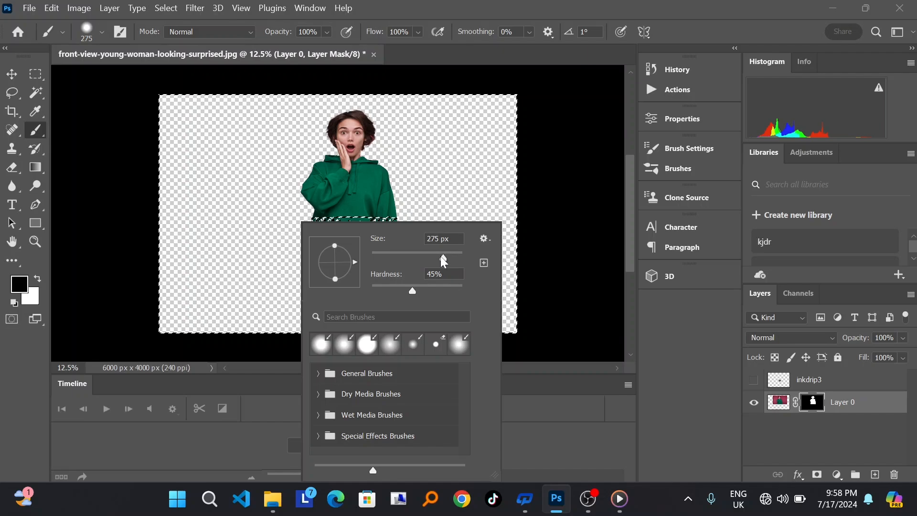
pyautogui.moveTo(440, 258); pyautogui.dragTo(431, 257)
pyautogui.moveTo(418, 289); pyautogui.dragTo(397, 288)
pyautogui.moveTo(431, 258)
pyautogui.mouseDown()
pyautogui.moveTo(409, 256)
pyautogui.moveTo(448, 257)
pyautogui.mouseUp()
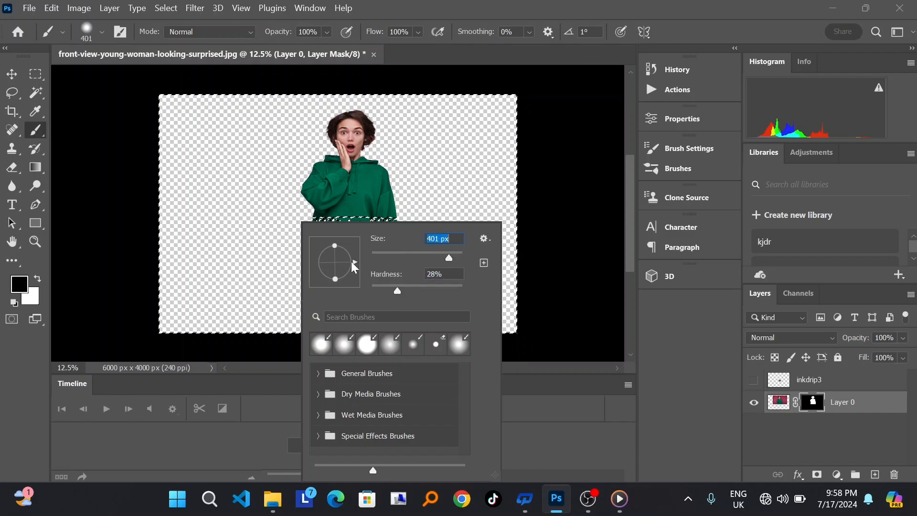
pyautogui.click(275, 273)
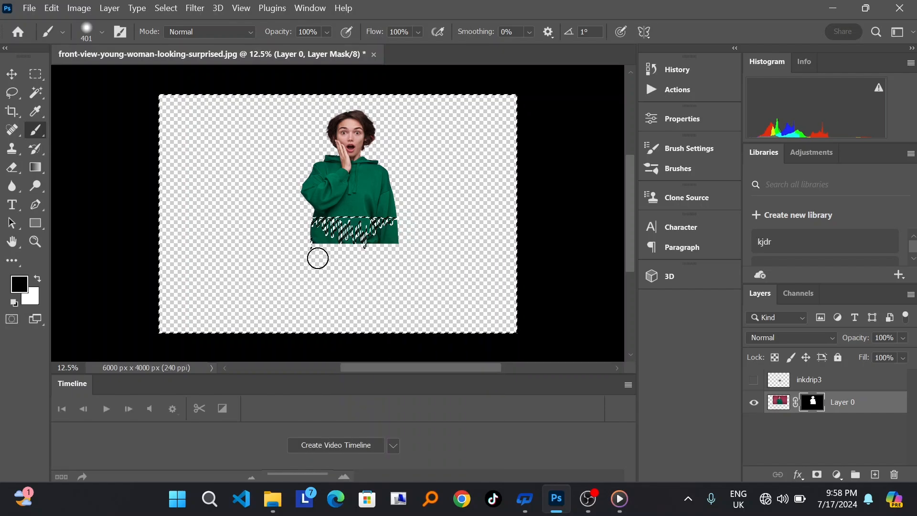
pyautogui.moveTo(318, 257)
pyautogui.mouseDown()
pyautogui.moveTo(315, 233)
pyautogui.moveTo(360, 253)
pyautogui.moveTo(397, 246)
pyautogui.moveTo(394, 233)
pyautogui.moveTo(346, 240)
pyautogui.moveTo(373, 246)
pyautogui.moveTo(399, 234)
pyautogui.moveTo(358, 242)
pyautogui.moveTo(371, 235)
pyautogui.moveTo(321, 232)
pyautogui.moveTo(332, 238)
pyautogui.moveTo(315, 247)
pyautogui.moveTo(379, 253)
pyautogui.moveTo(356, 242)
pyautogui.moveTo(365, 240)
pyautogui.moveTo(359, 248)
pyautogui.moveTo(364, 231)
pyautogui.moveTo(344, 248)
pyautogui.moveTo(365, 240)
pyautogui.moveTo(337, 242)
pyautogui.moveTo(328, 258)
pyautogui.mouseUp()
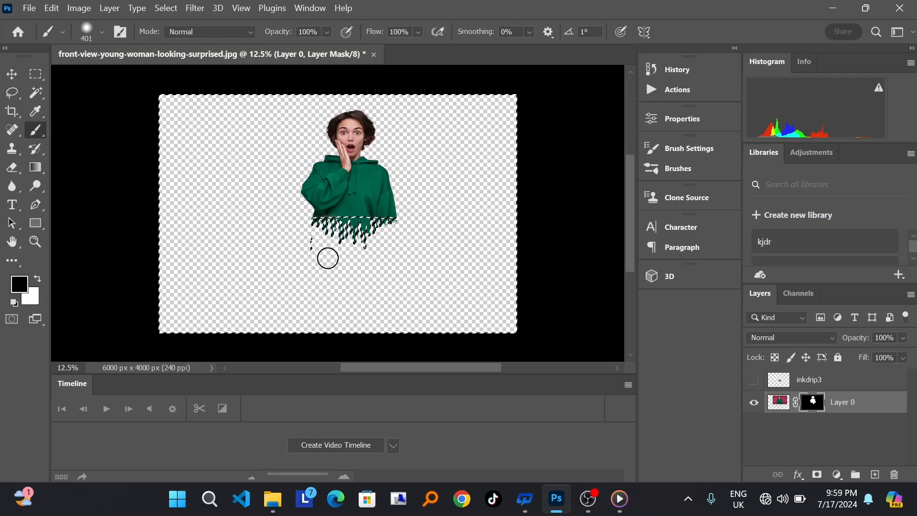
pyautogui.hotkey('ctrl', 'd')
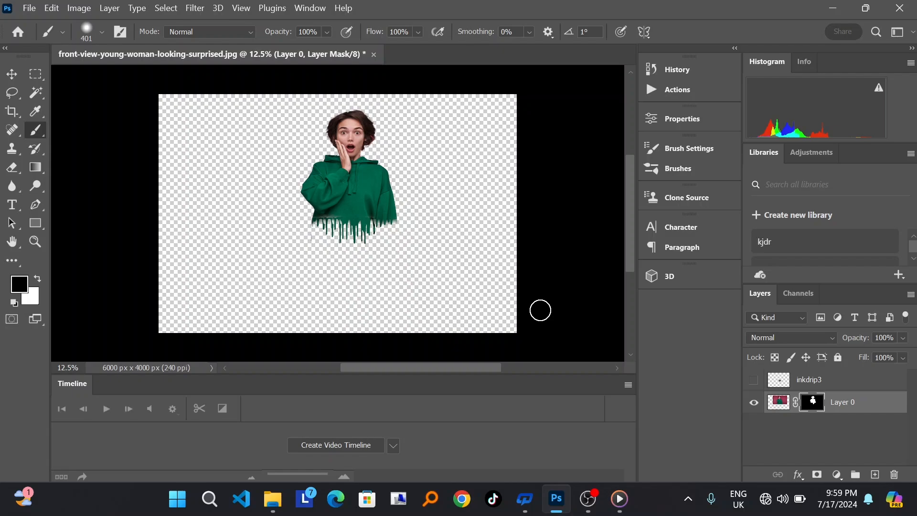
# Add a new empty layer and move it beneath Layer 0
pyautogui.click(873, 475)
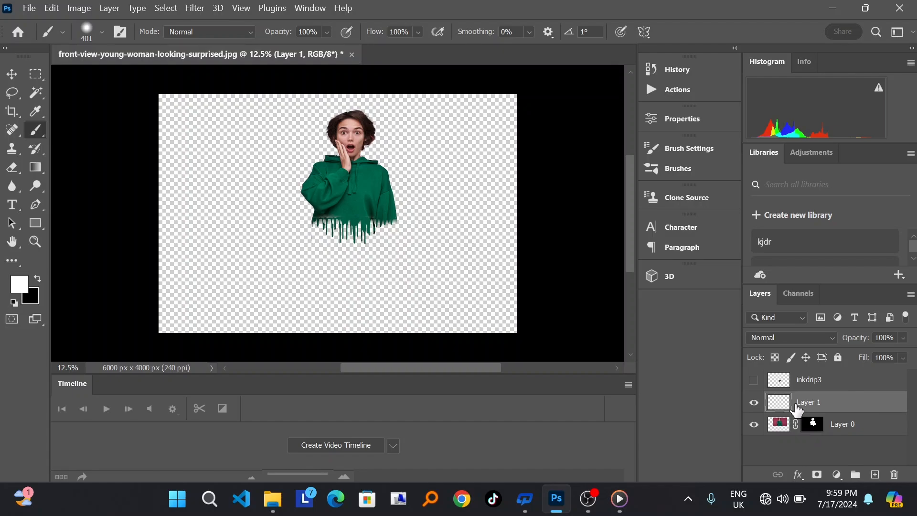
pyautogui.moveTo(796, 409); pyautogui.dragTo(795, 448)
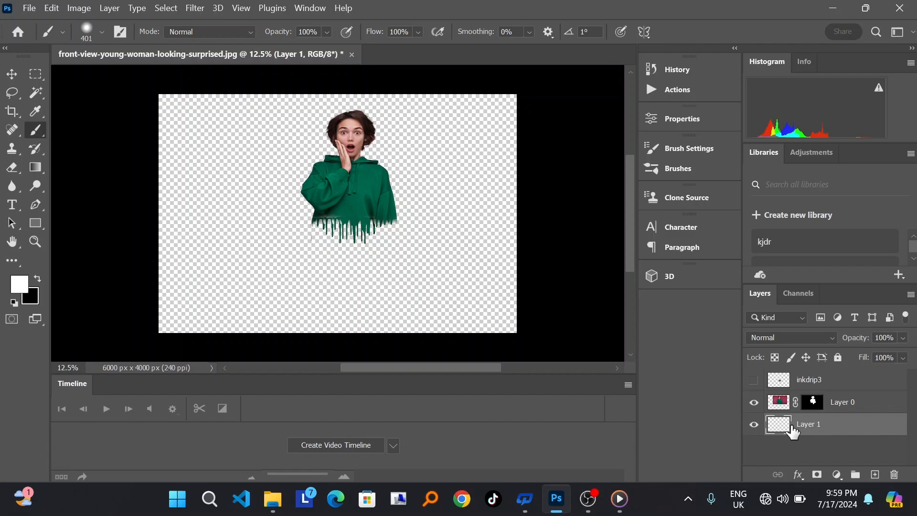
pyautogui.rightClick(793, 430)
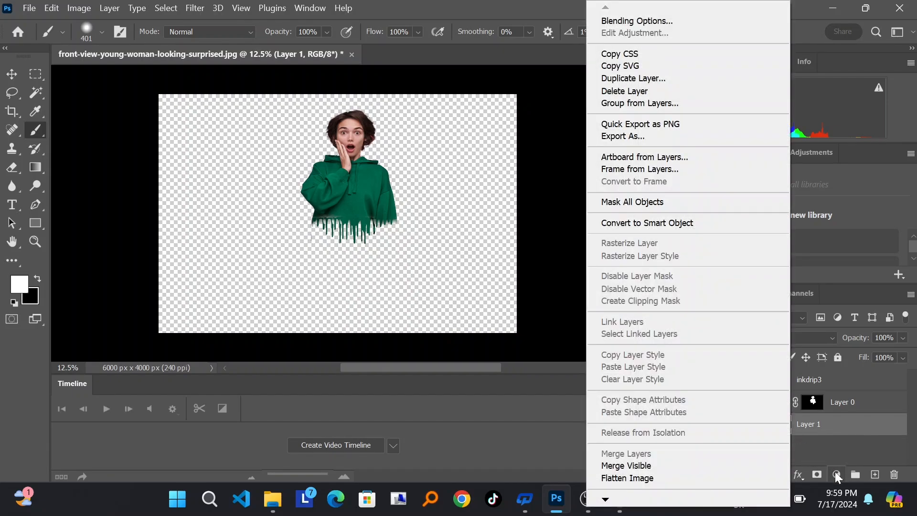
pyautogui.click(834, 444)
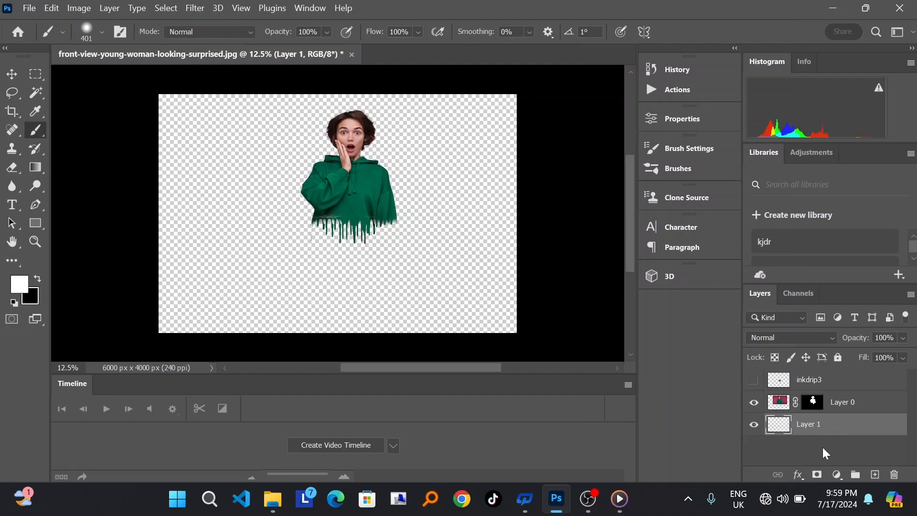
# Create a Gradient fill layer behind the woman using the Black, White preset from the Basics group
pyautogui.click(836, 475)
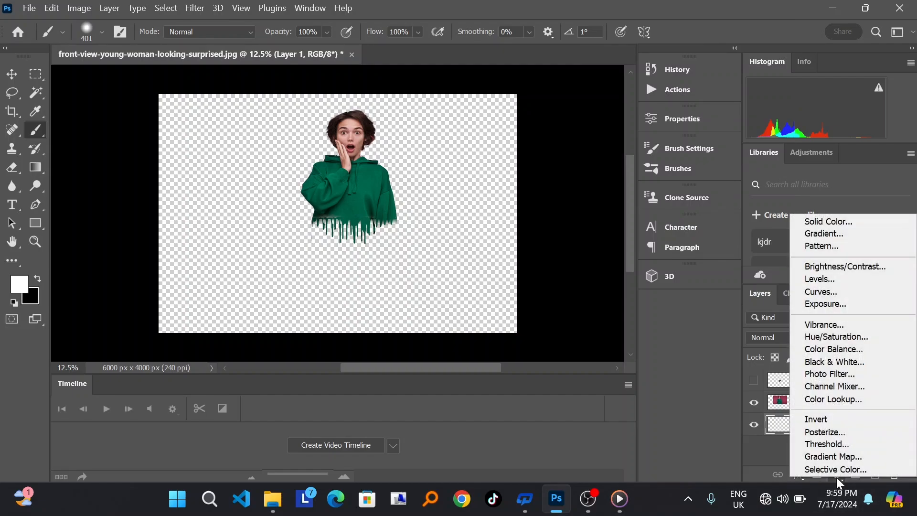
pyautogui.click(828, 235)
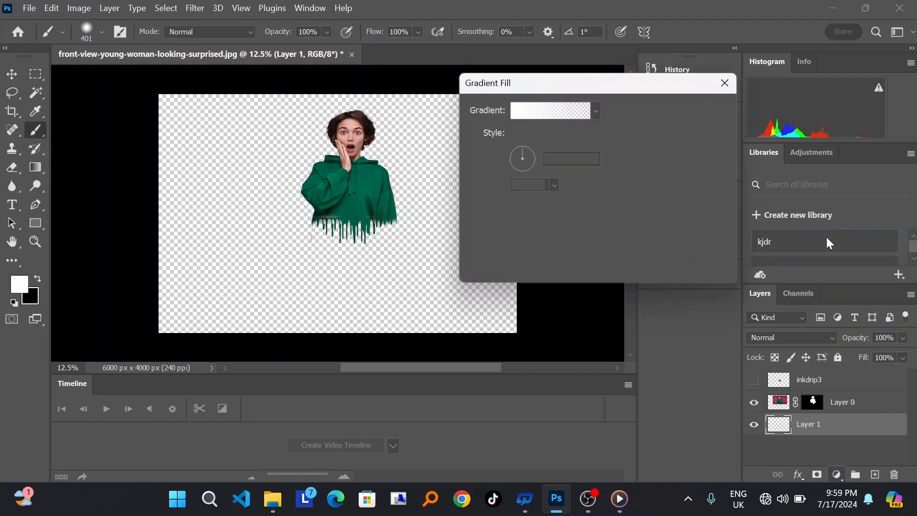
pyautogui.click(523, 115)
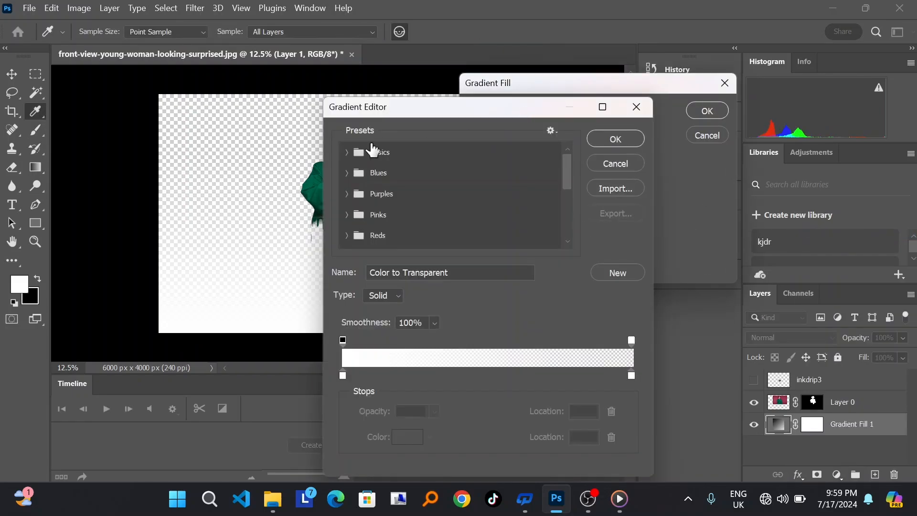
pyautogui.click(347, 152)
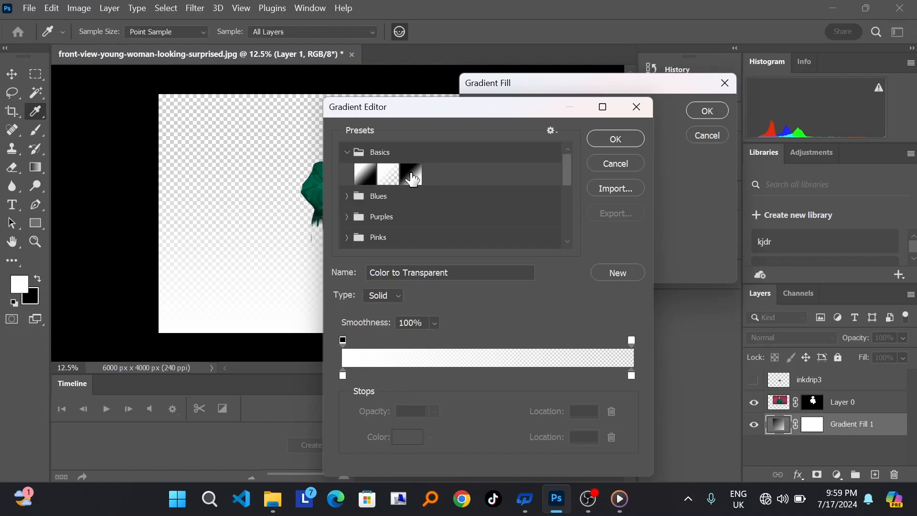
pyautogui.click(411, 177)
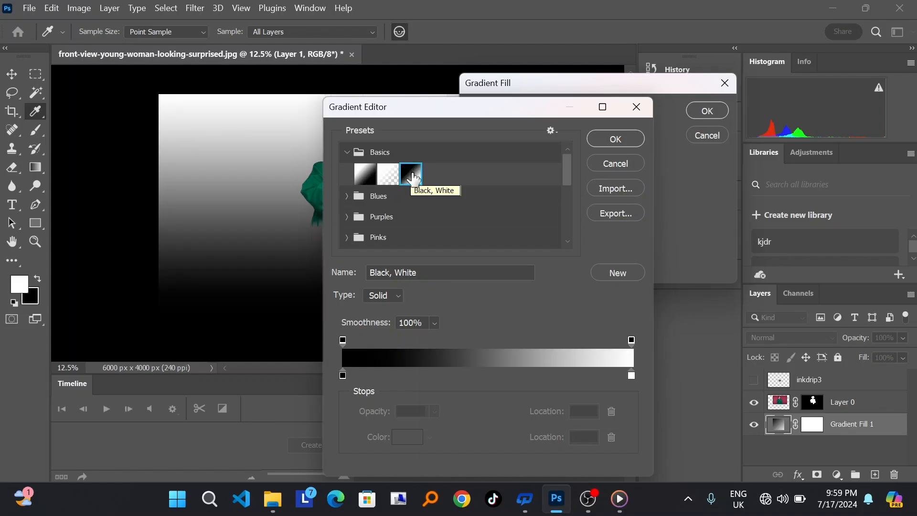
# Change the gradient's black color stop to crimson c20d51 and accept the edited gradient
pyautogui.click(343, 376)
pyautogui.doubleClick(342, 375)
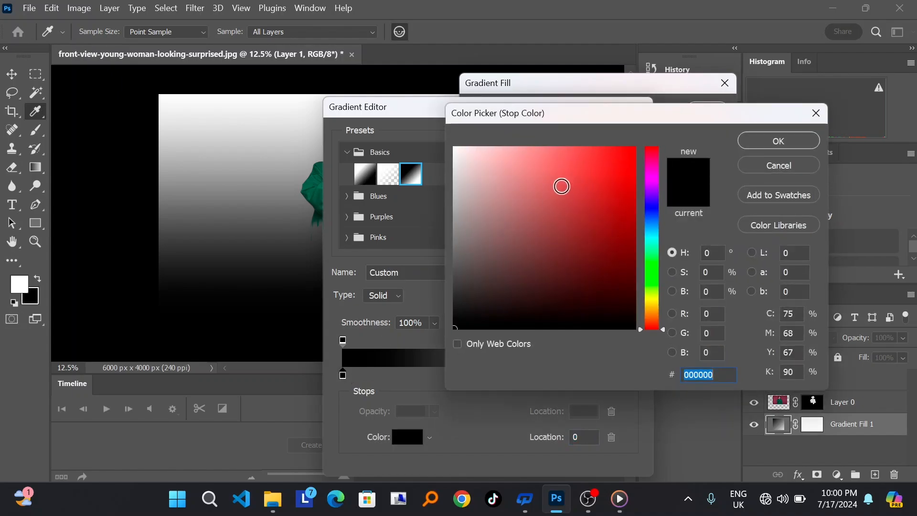
pyautogui.moveTo(652, 177); pyautogui.dragTo(650, 157)
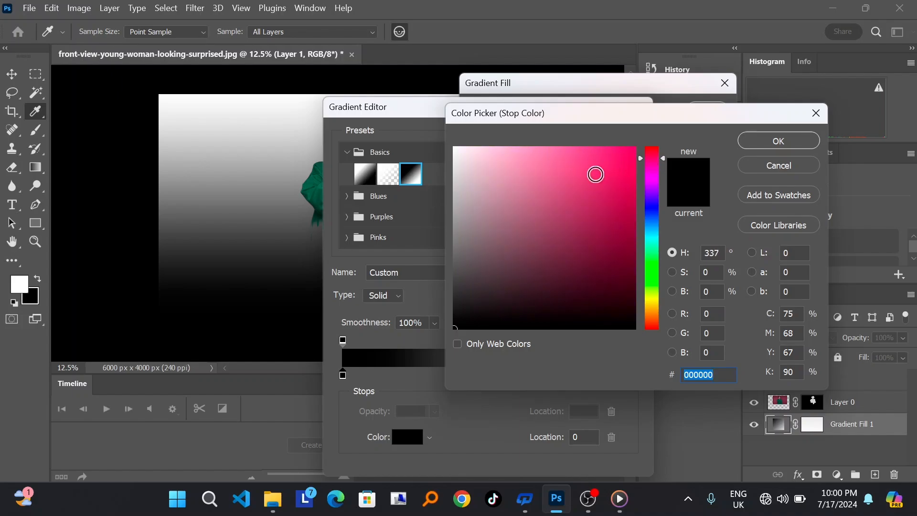
pyautogui.click(603, 194)
pyautogui.moveTo(603, 194)
pyautogui.mouseDown()
pyautogui.moveTo(620, 211)
pyautogui.moveTo(629, 177)
pyautogui.moveTo(624, 190)
pyautogui.mouseUp()
pyautogui.moveTo(639, 117); pyautogui.dragTo(696, 116)
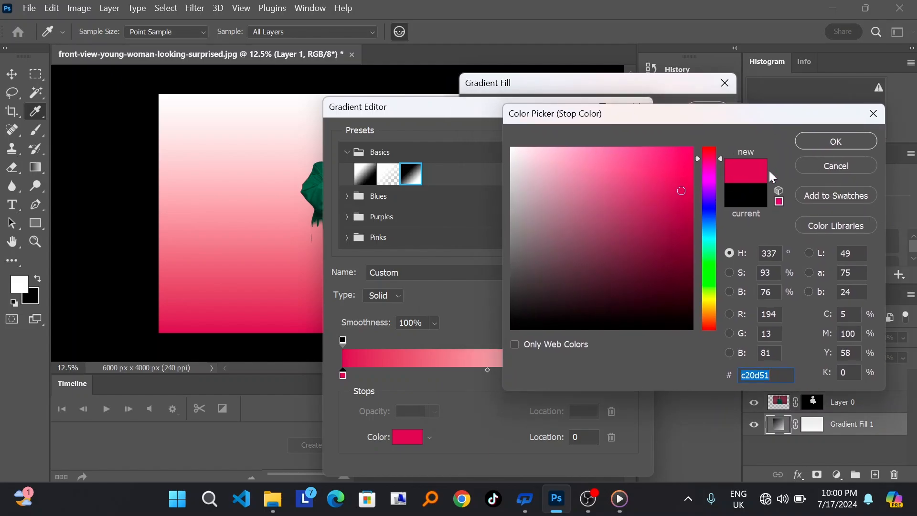
pyautogui.click(836, 141)
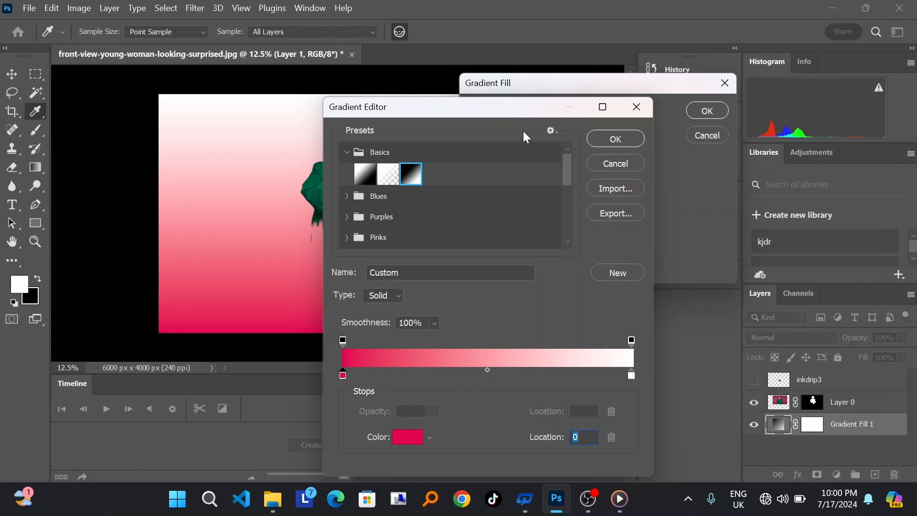
pyautogui.moveTo(499, 114); pyautogui.dragTo(636, 112)
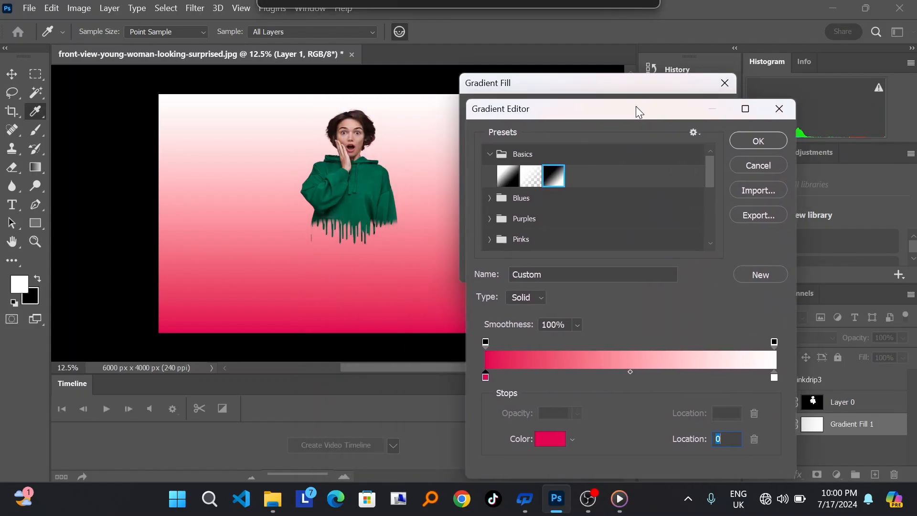
pyautogui.click(755, 142)
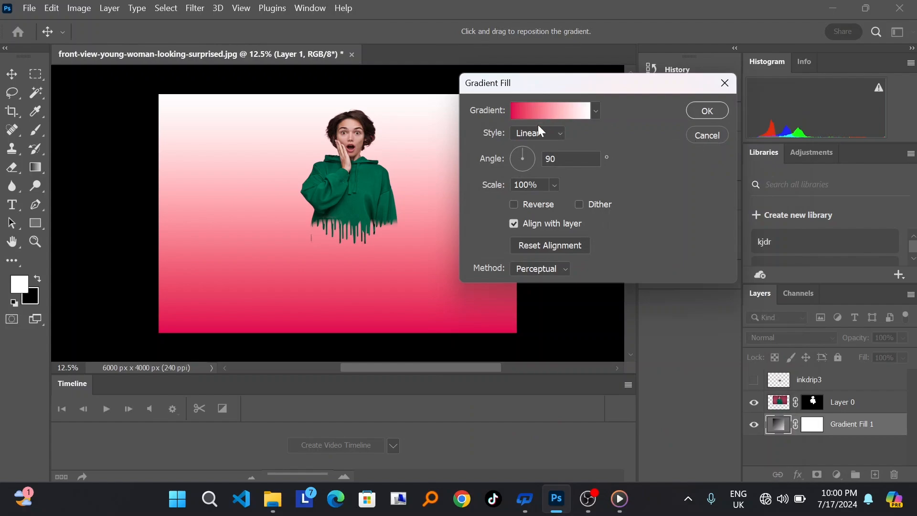
# Set the gradient fill's style to Radial
pyautogui.click(548, 134)
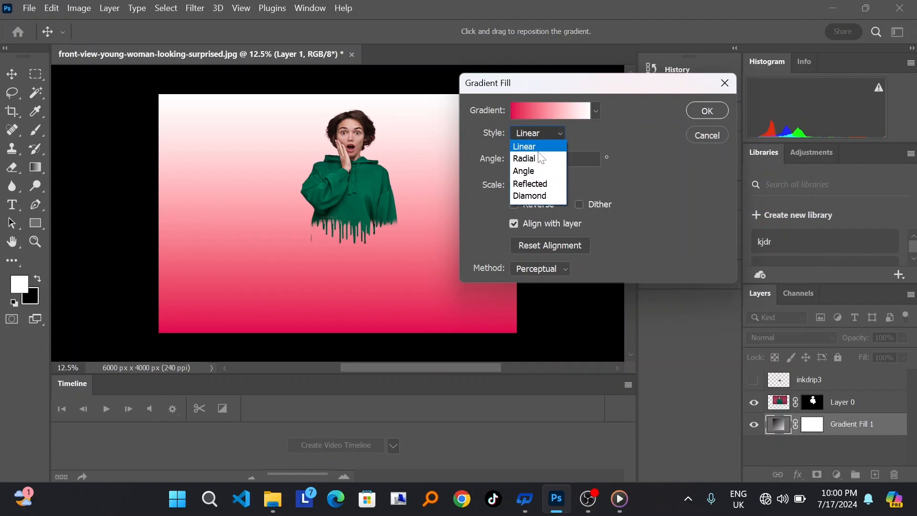
pyautogui.click(534, 145)
pyautogui.press('Down')
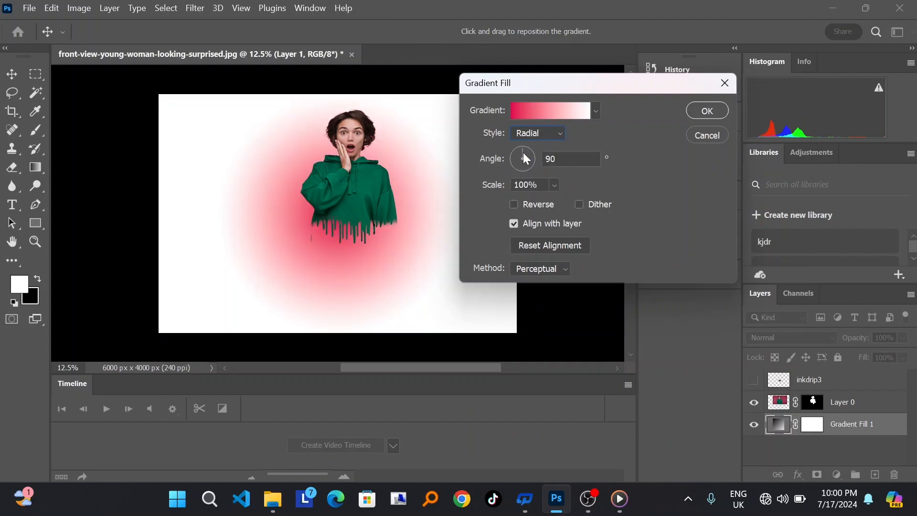
# Set the gradient fill's angle to -125.94° and scale to 190%, reverse its colors, and accept the fill
pyautogui.moveTo(520, 150); pyautogui.dragTo(515, 169)
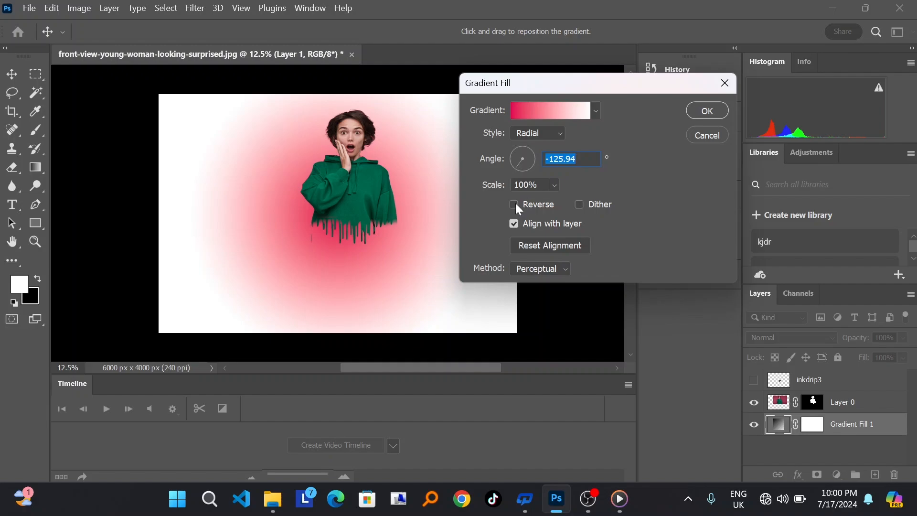
pyautogui.click(554, 186)
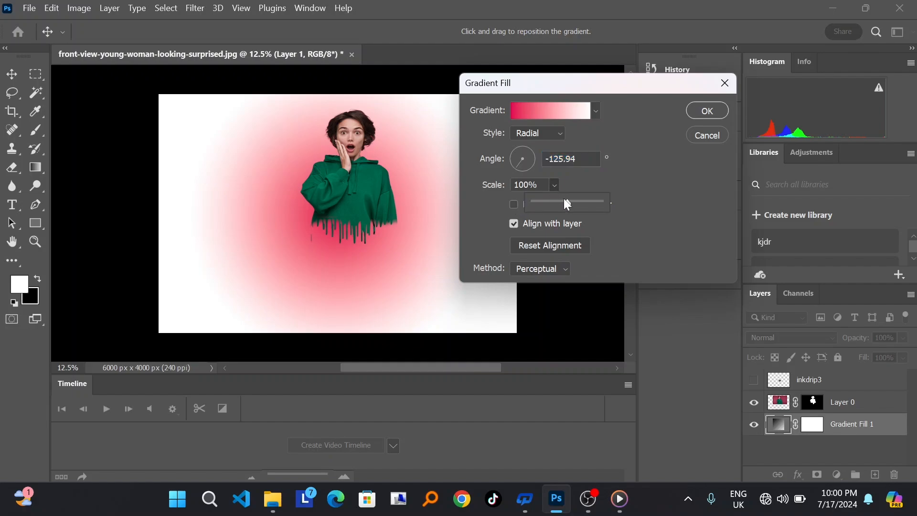
pyautogui.moveTo(564, 199)
pyautogui.mouseDown()
pyautogui.moveTo(586, 202)
pyautogui.moveTo(556, 202)
pyautogui.moveTo(575, 203)
pyautogui.mouseUp()
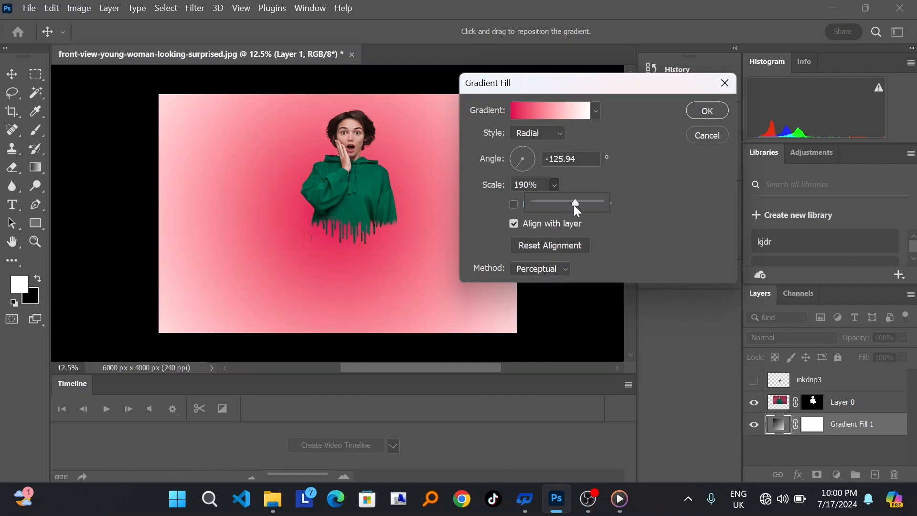
pyautogui.click(514, 204)
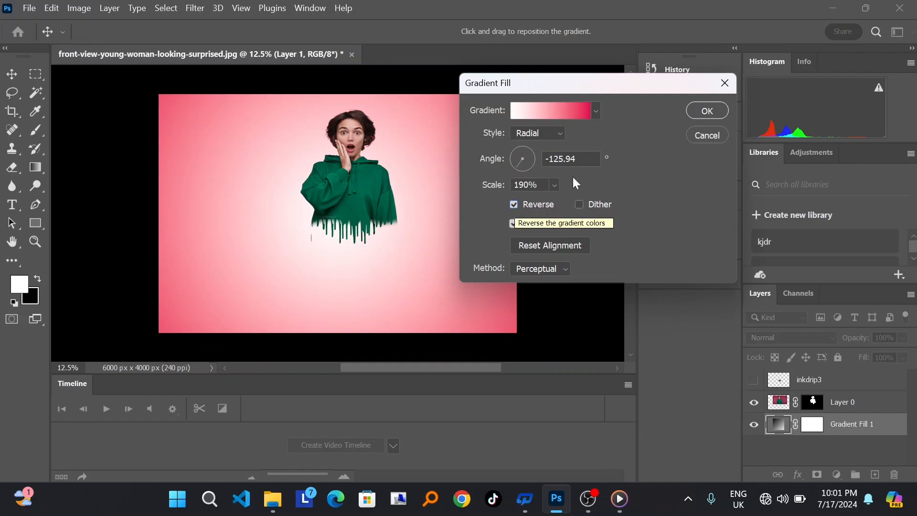
pyautogui.click(706, 112)
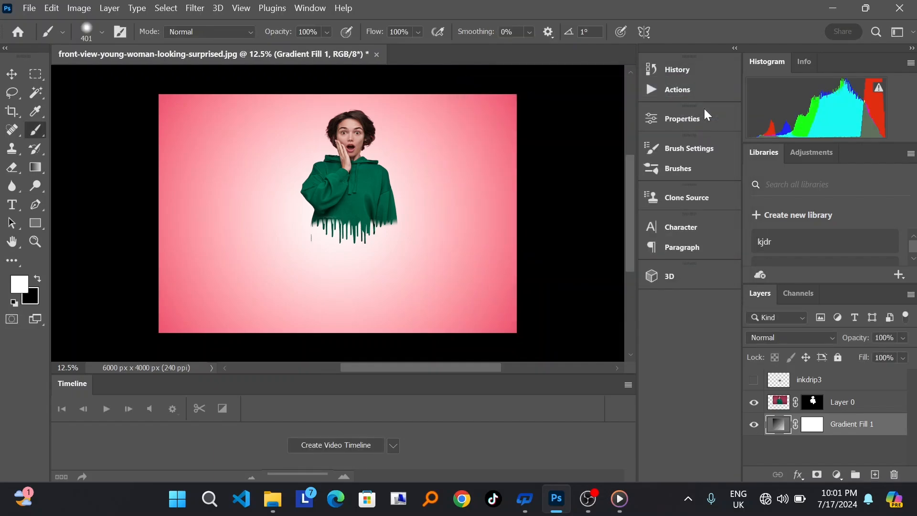
# Add a new empty layer beneath Gradient Fill 1 and sample the hoodie's dark green as the foreground color
pyautogui.click(874, 475)
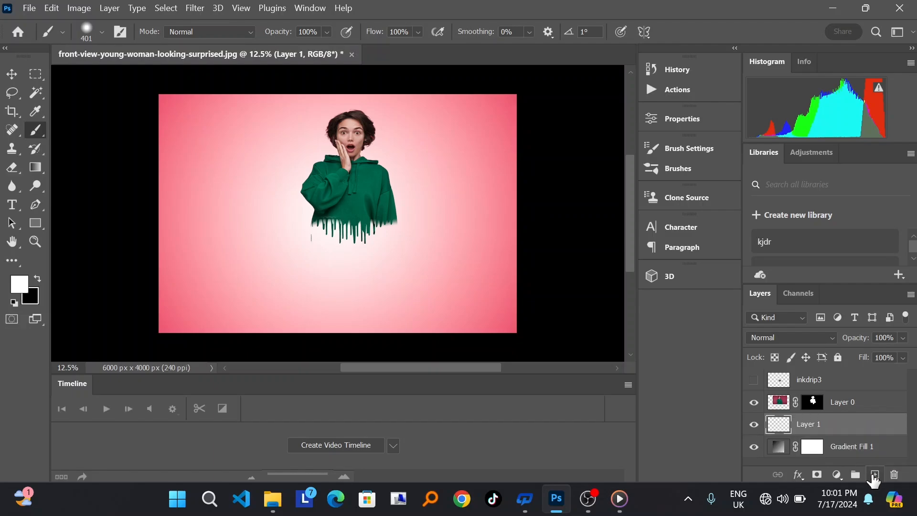
pyautogui.moveTo(787, 433); pyautogui.dragTo(785, 454)
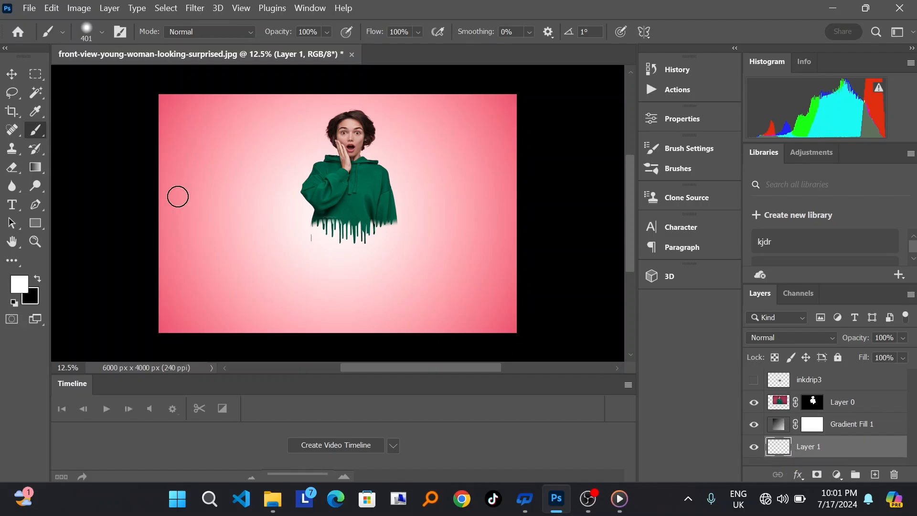
pyautogui.click(38, 109)
pyautogui.click(374, 201)
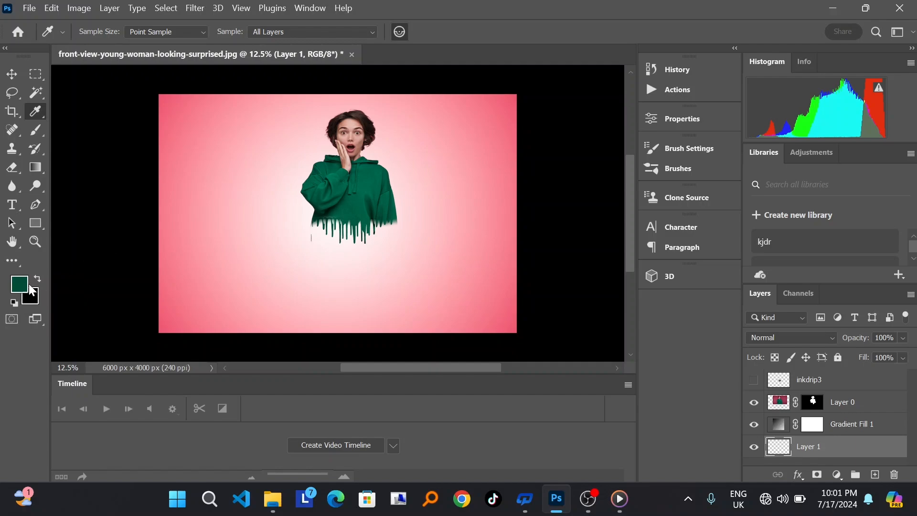
# Paint one green dab below the drips with a 385 px, 36% hardness brush, and move Layer 1 above Layer 0
pyautogui.click(38, 134)
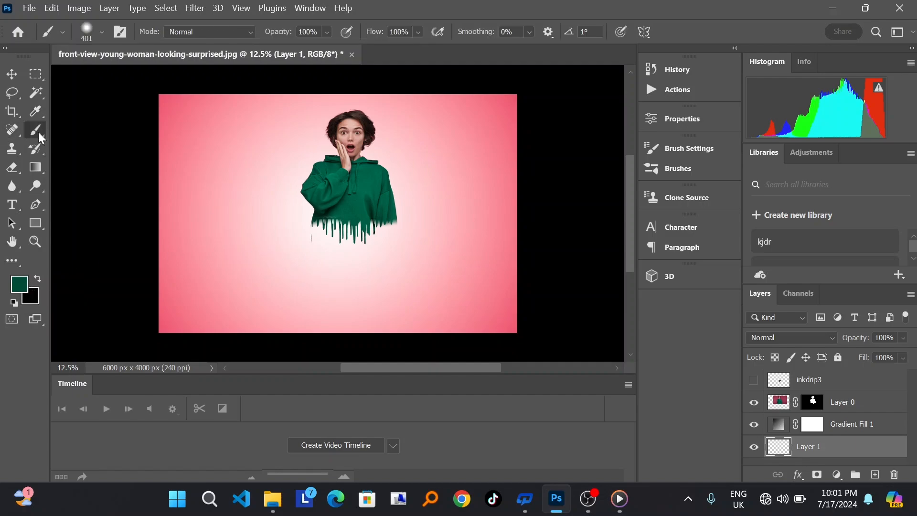
pyautogui.rightClick(39, 136)
pyautogui.click(101, 129)
pyautogui.rightClick(347, 266)
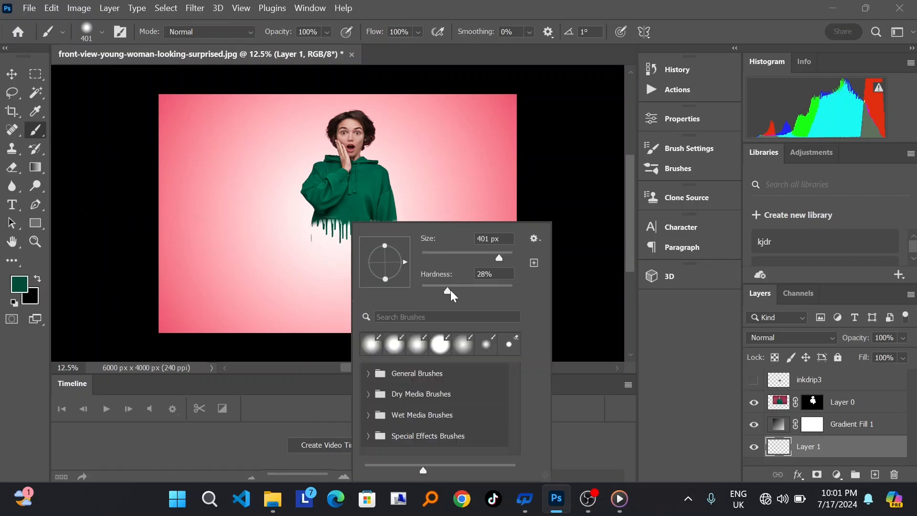
pyautogui.moveTo(456, 291); pyautogui.dragTo(454, 290)
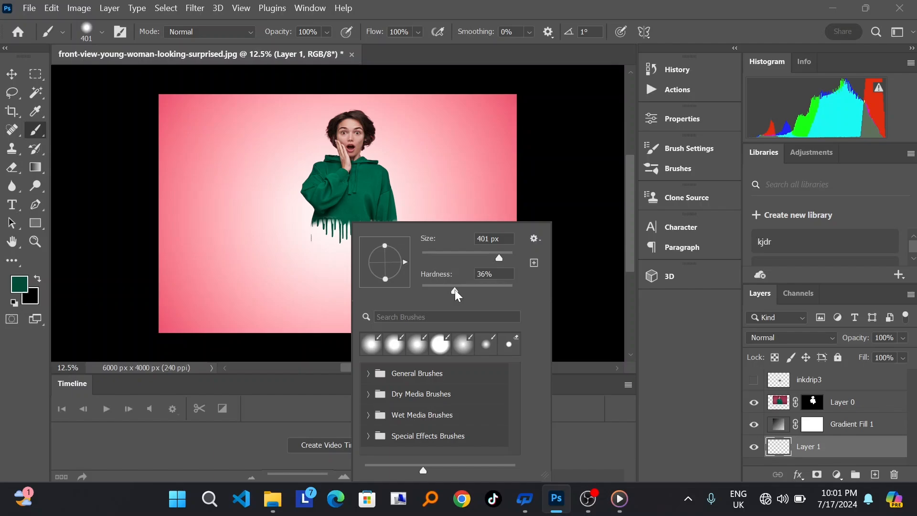
pyautogui.click(491, 257)
pyautogui.click(436, 231)
pyautogui.click(330, 266)
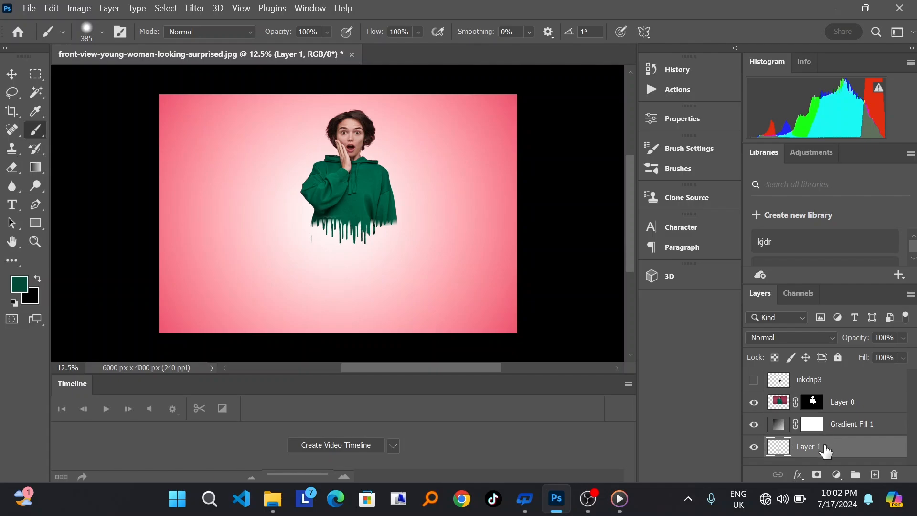
pyautogui.moveTo(825, 450); pyautogui.dragTo(815, 390)
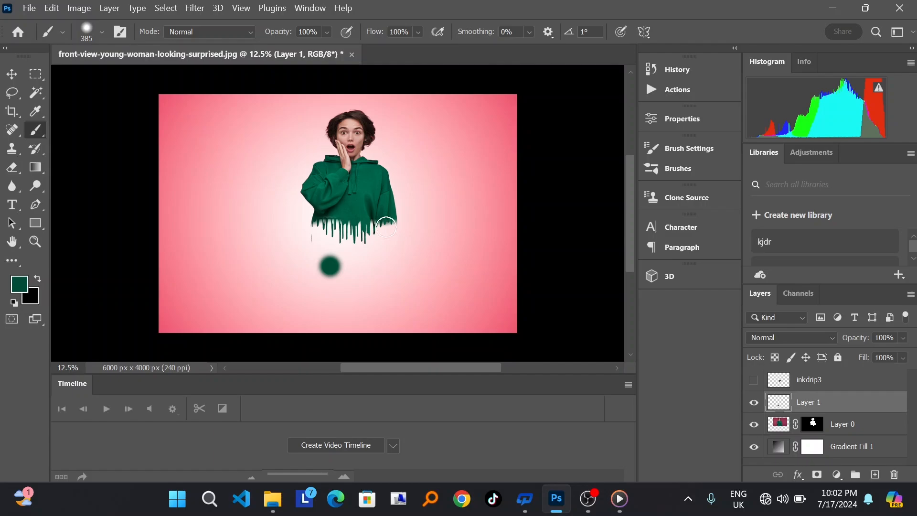
# Transform the green dab into a flat puddle about 3539 px wide and 526 px high, placed right under the hoodie's drips
pyautogui.click(12, 75)
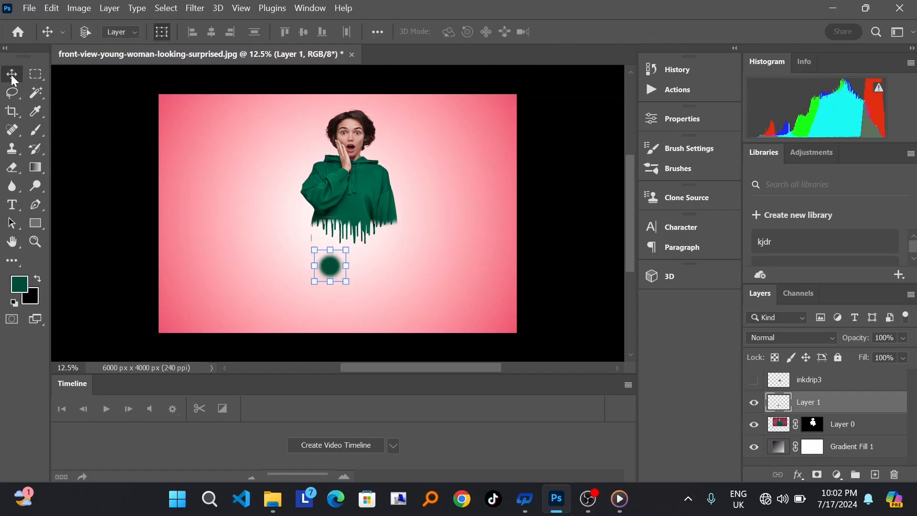
pyautogui.click(353, 270)
pyautogui.moveTo(352, 270); pyautogui.dragTo(433, 269)
pyautogui.moveTo(315, 265); pyautogui.dragTo(280, 263)
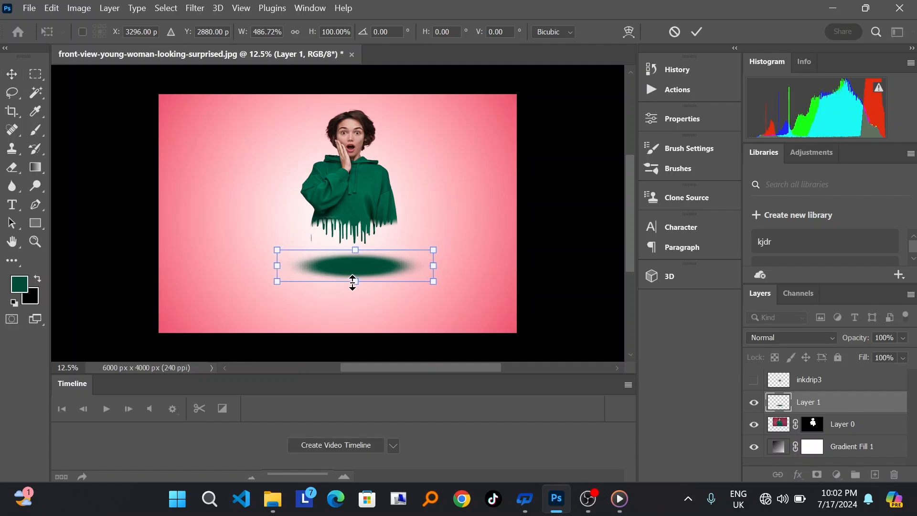
pyautogui.moveTo(353, 282); pyautogui.dragTo(351, 246)
pyautogui.moveTo(277, 260); pyautogui.dragTo(262, 258)
pyautogui.moveTo(430, 259); pyautogui.dragTo(468, 252)
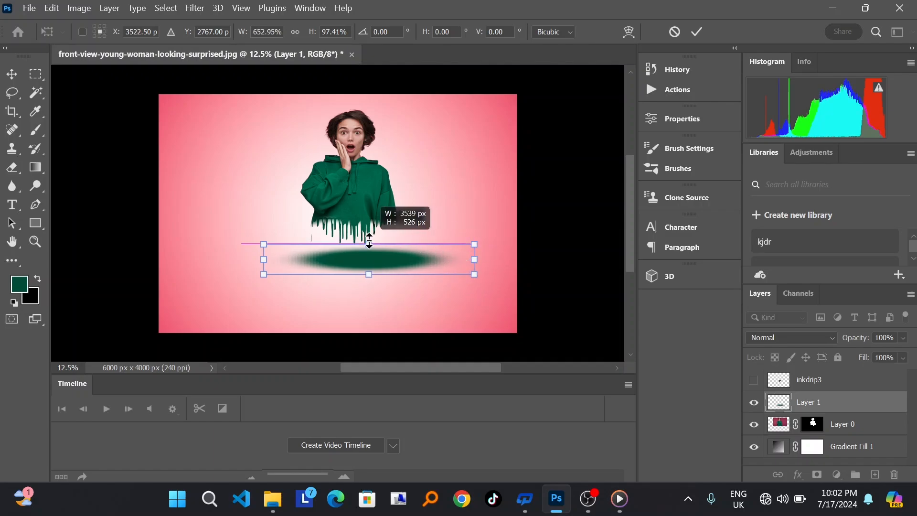
pyautogui.moveTo(371, 262); pyautogui.dragTo(359, 246)
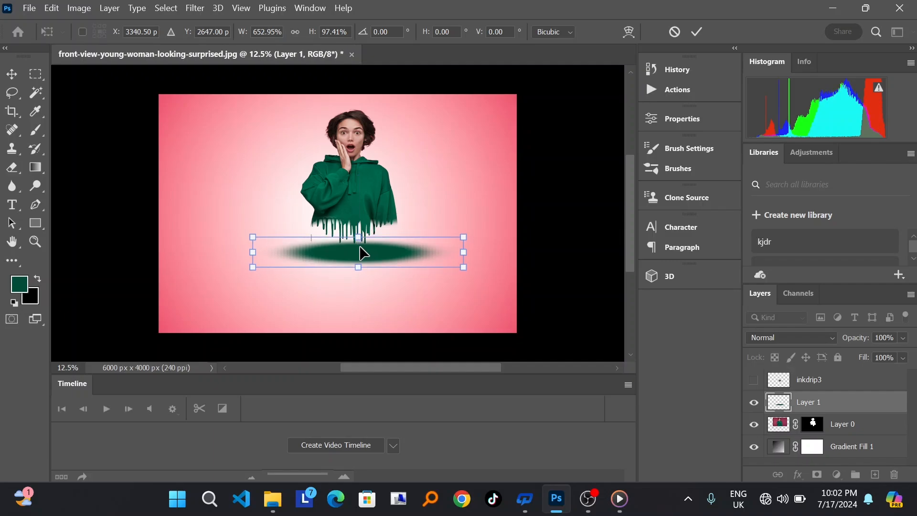
pyautogui.click(696, 32)
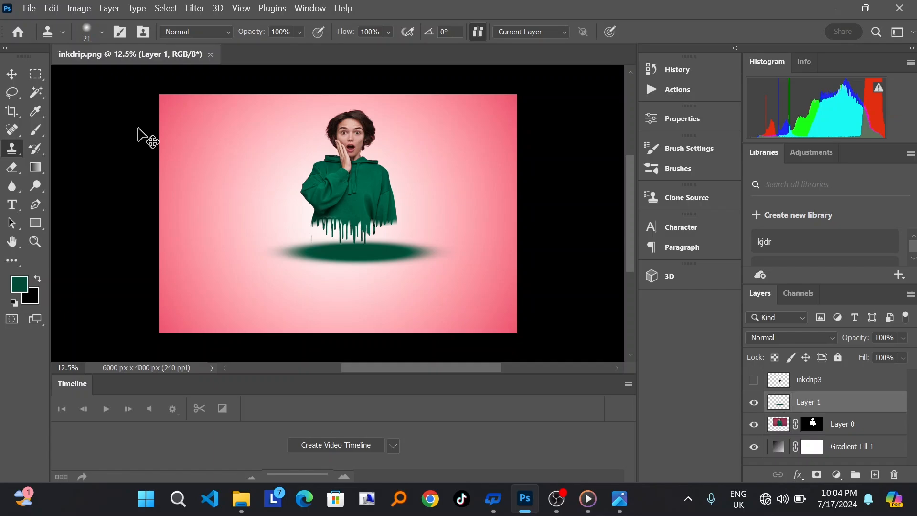
# Begin saving a copy of the document to the Desktop with PNG as the file format
pyautogui.click(12, 74)
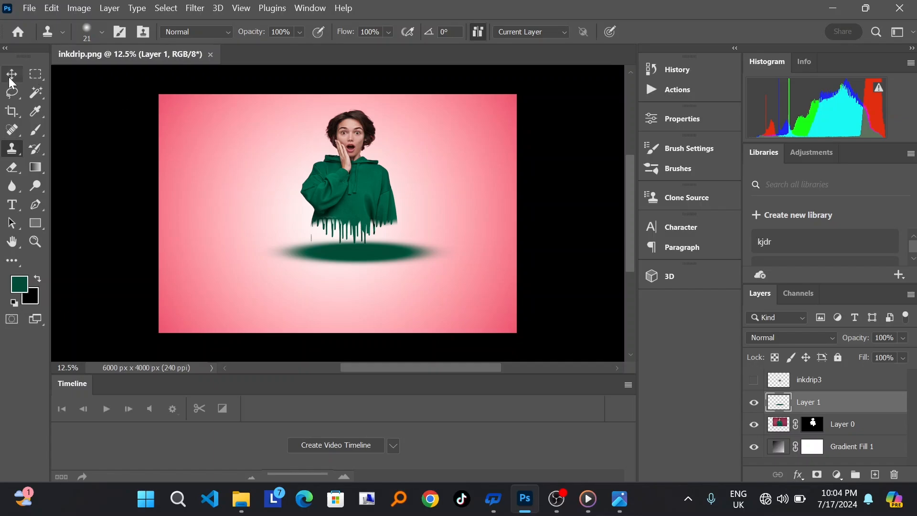
pyautogui.click(29, 8)
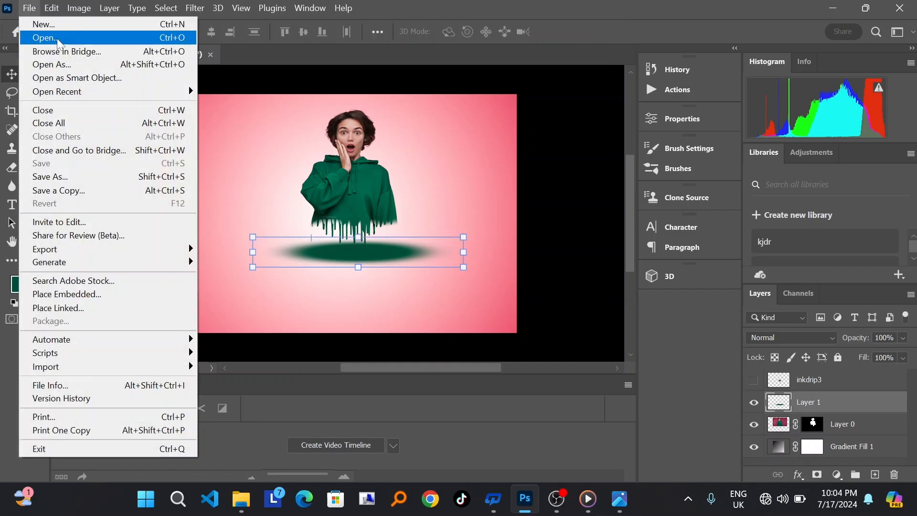
pyautogui.click(84, 178)
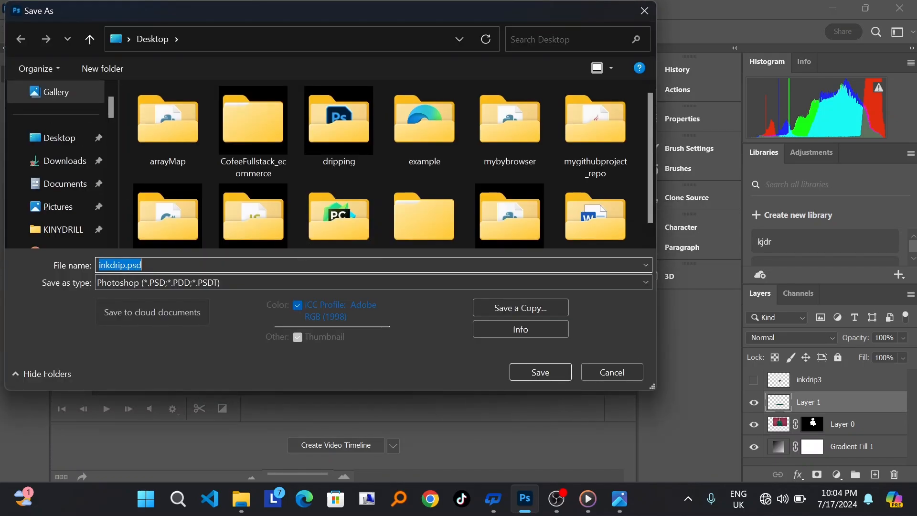
pyautogui.click(190, 286)
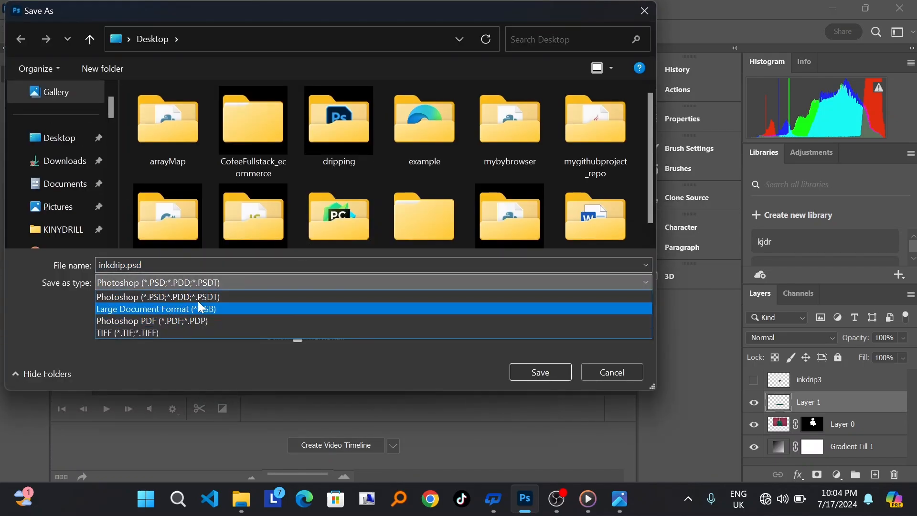
pyautogui.click(196, 267)
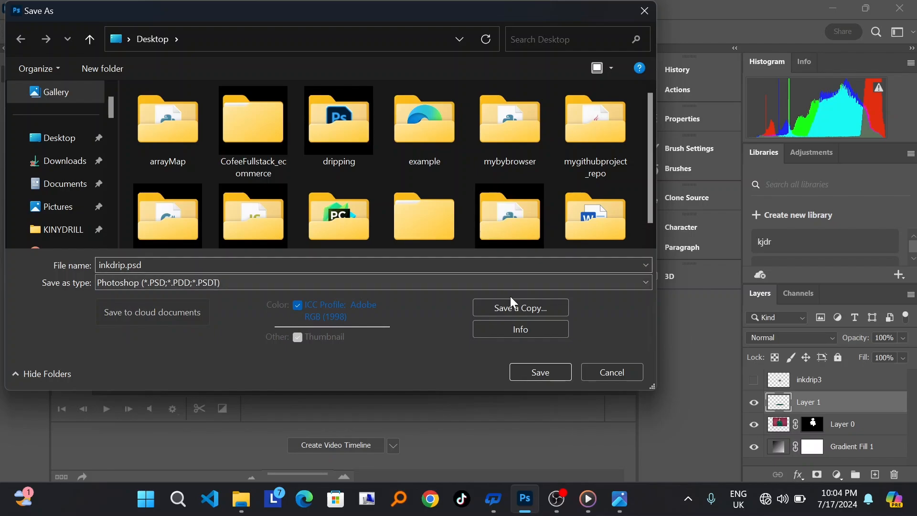
pyautogui.click(522, 309)
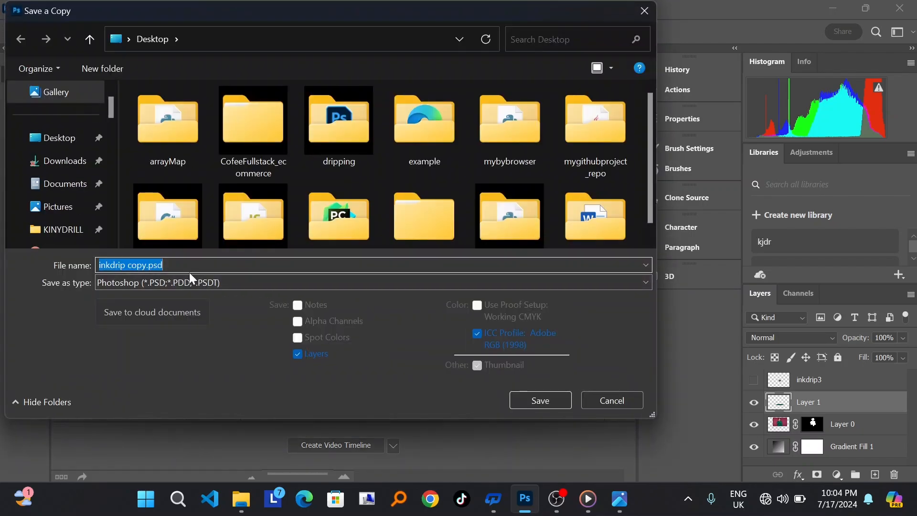
pyautogui.click(176, 282)
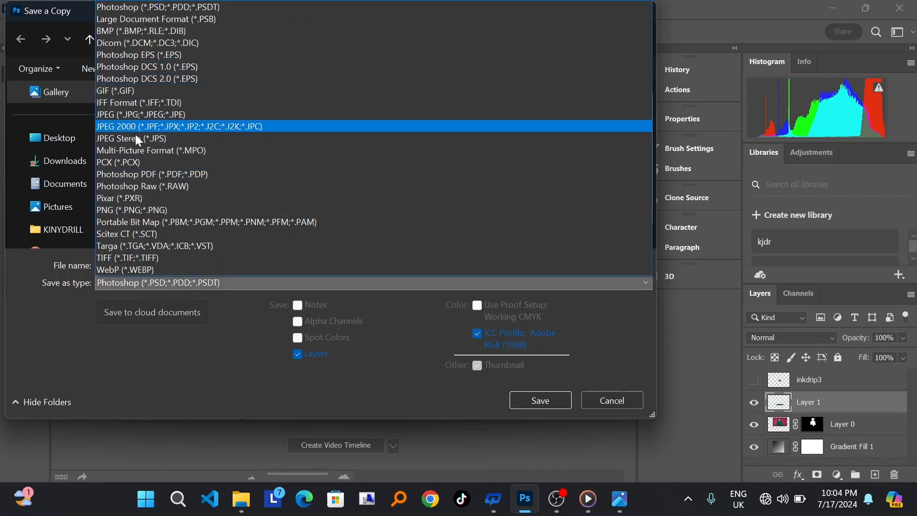
pyautogui.click(162, 210)
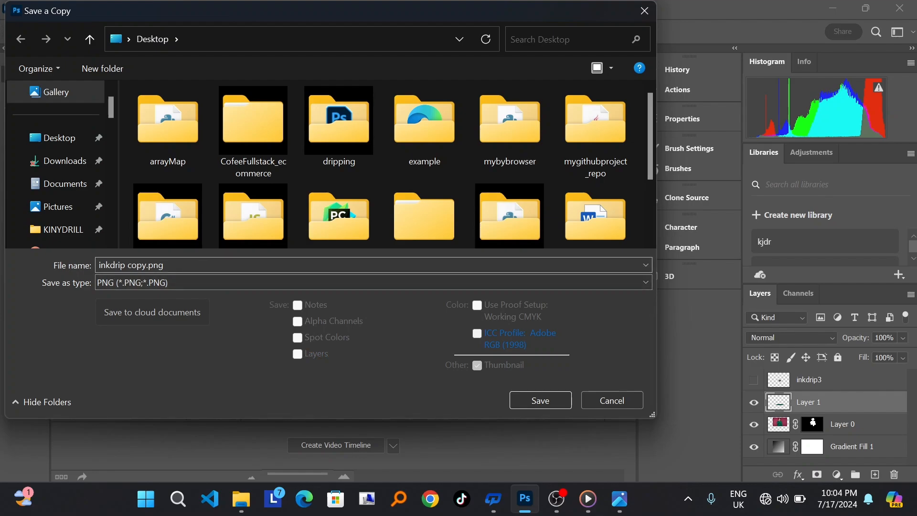
# Name the PNG copy inkdrip and save it with medium file size, replacing the existing file
pyautogui.hotkey('ctrl', 'a')
pyautogui.press('BackSpace')
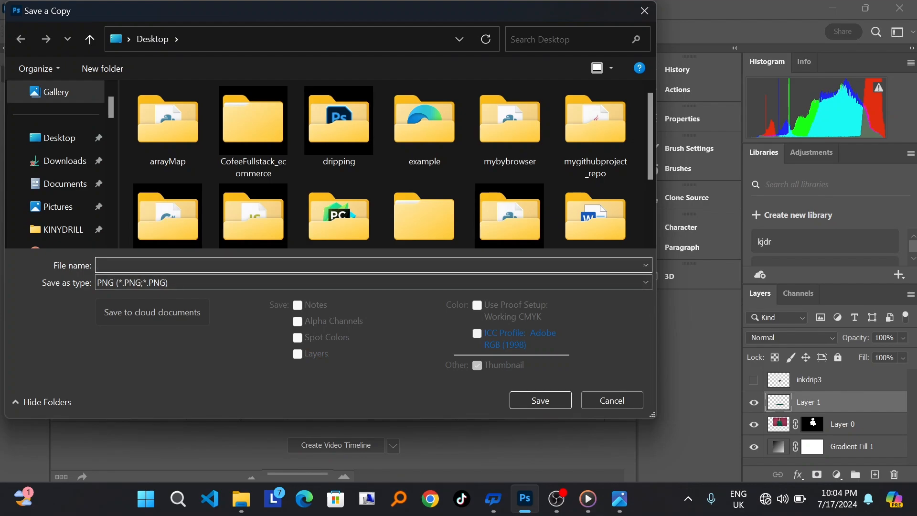
pyautogui.write('inkdrip')
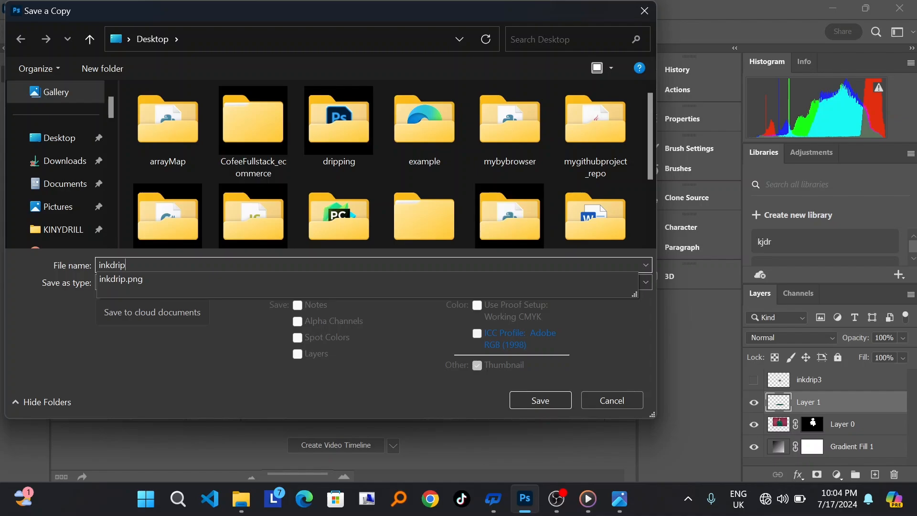
pyautogui.click(158, 280)
pyautogui.click(158, 283)
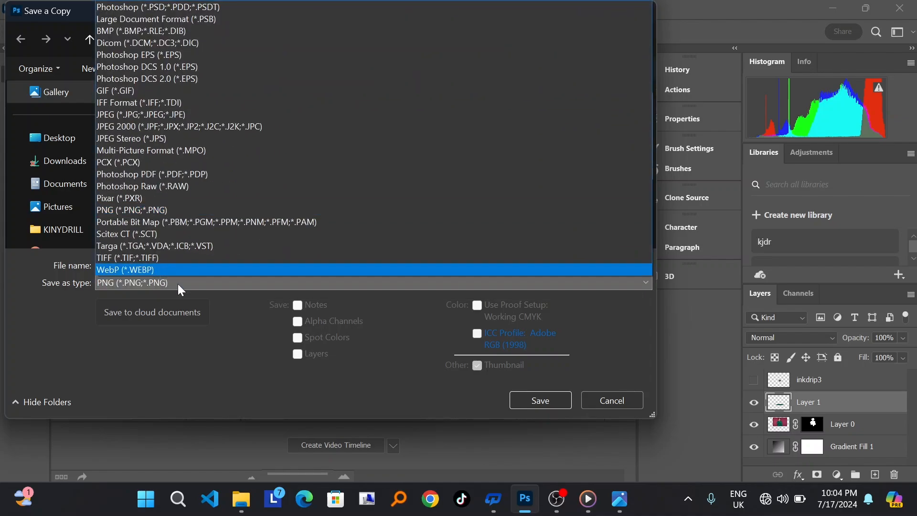
pyautogui.click(241, 310)
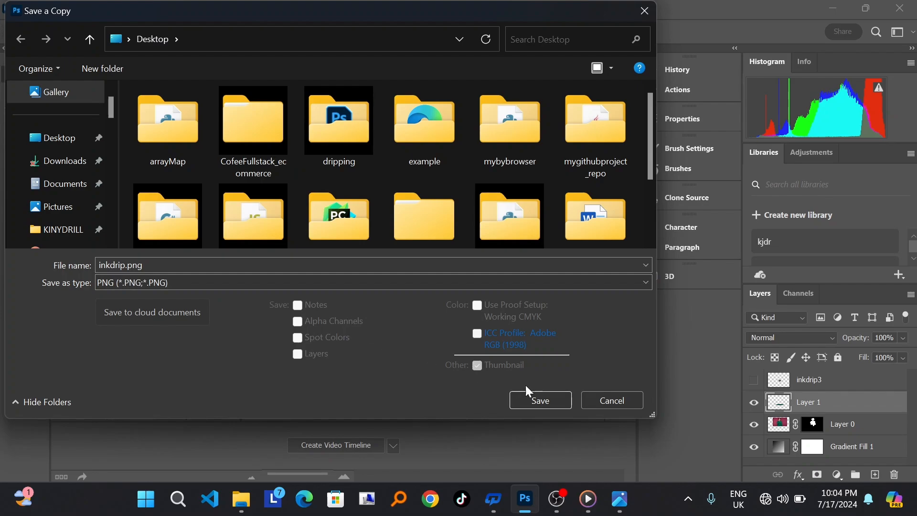
pyautogui.click(543, 401)
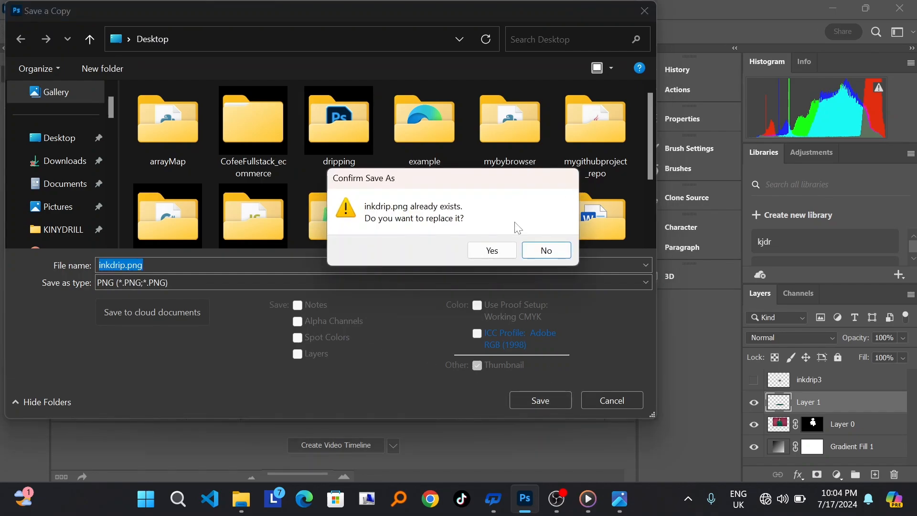
pyautogui.click(494, 251)
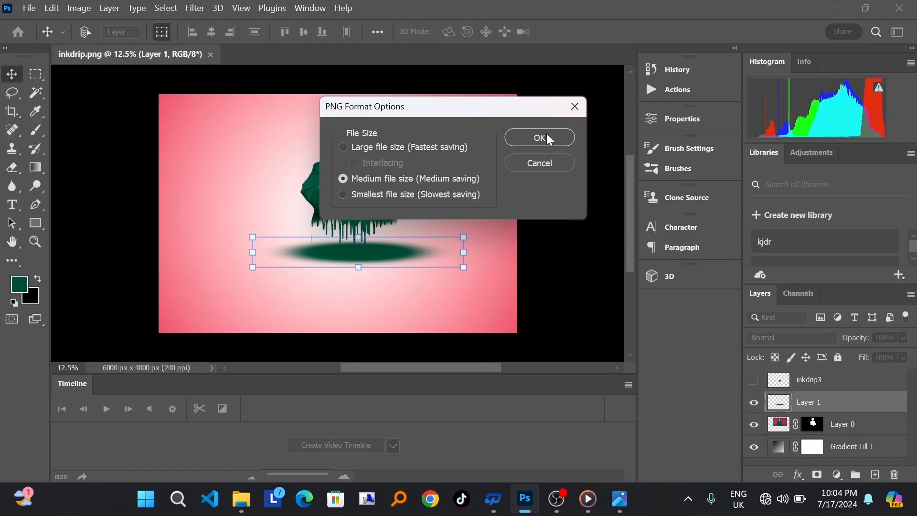
pyautogui.click(547, 136)
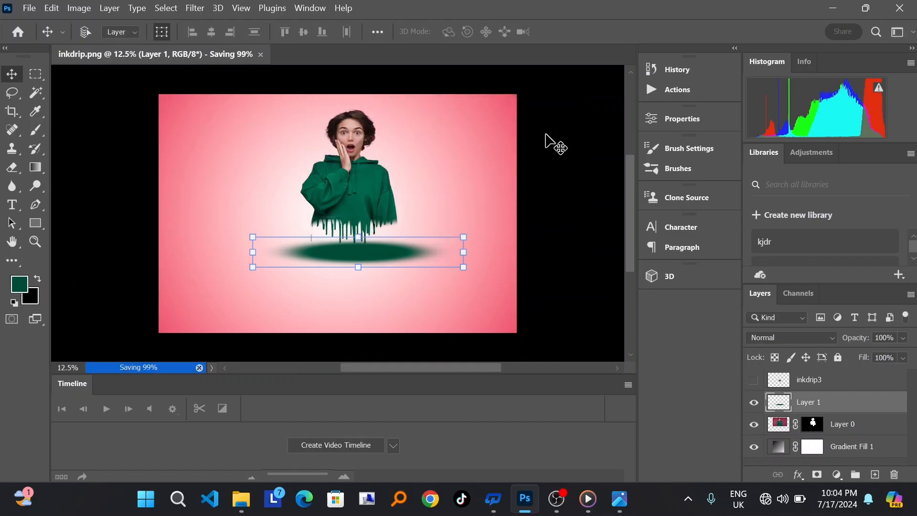
pyautogui.moveTo(241, 499)
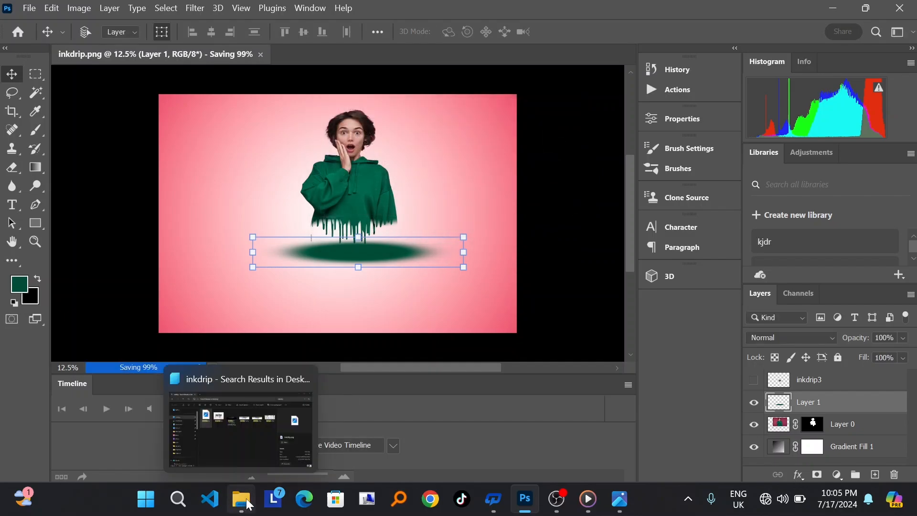